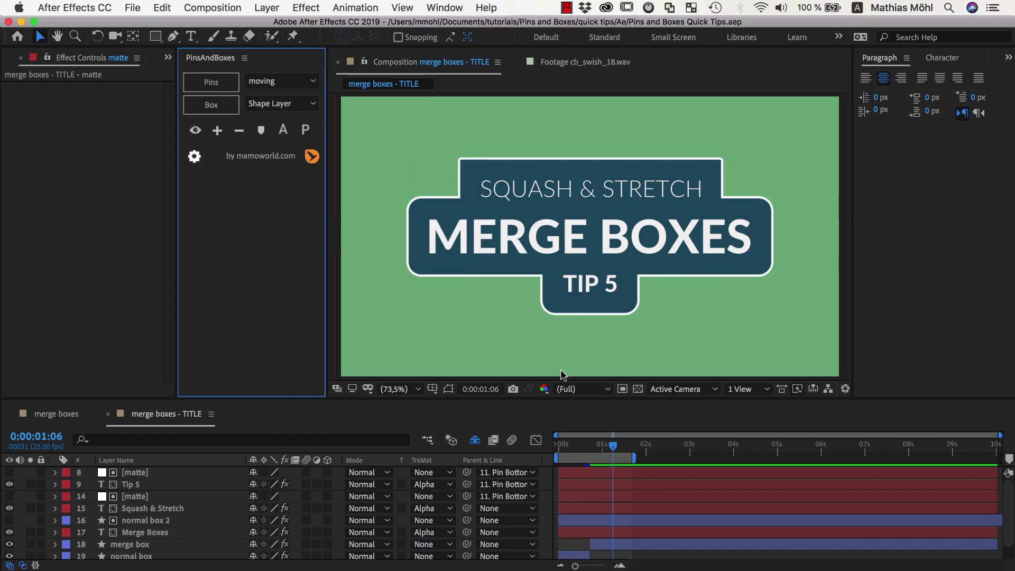
- Preview the title animation, then switch to the merge boxes composition
mouse_move(612, 447)
mouse_down()
mouse_move(597, 448)
mouse_move(608, 448)
mouse_up()
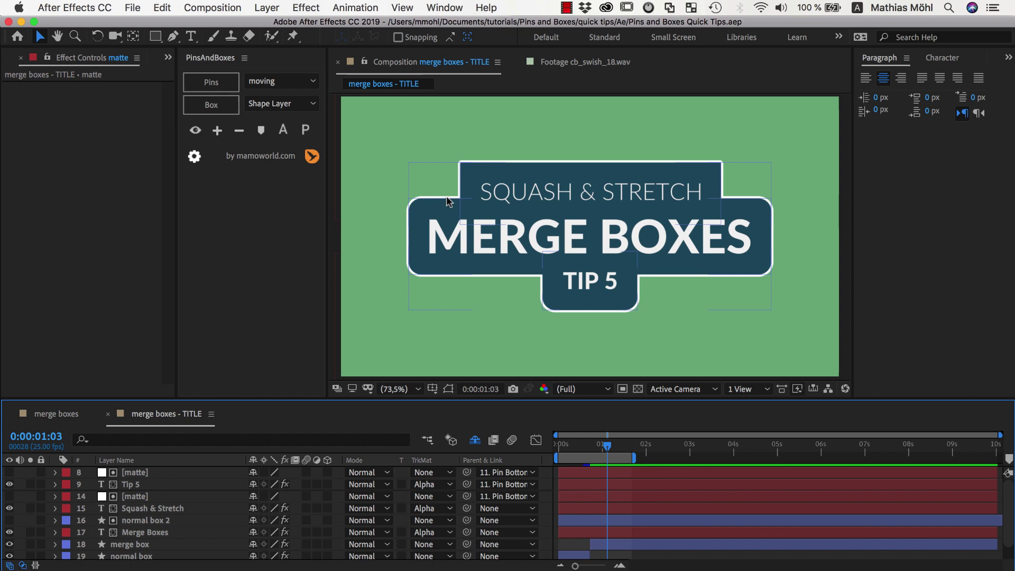
click(430, 154)
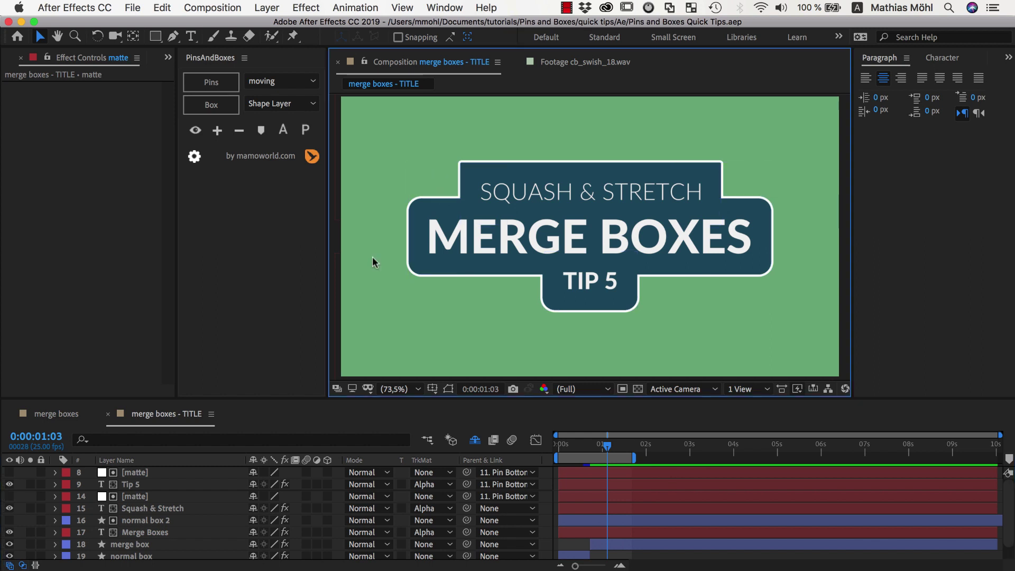
click(44, 419)
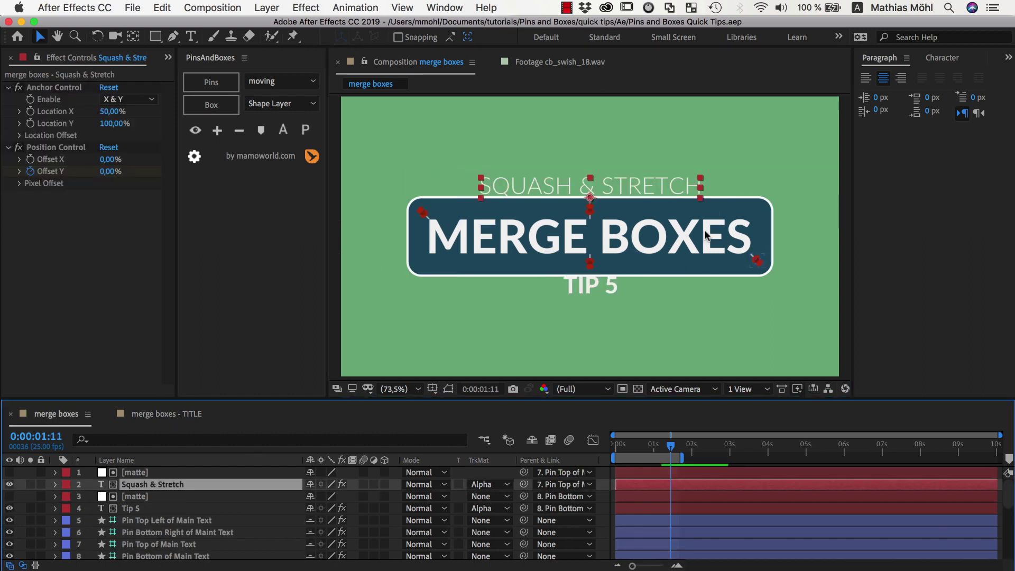
- Inspect the MERGE BOXES, SQUASH & STRETCH and TIP 5 layers and the pins above and below MERGE BOXES
click(653, 301)
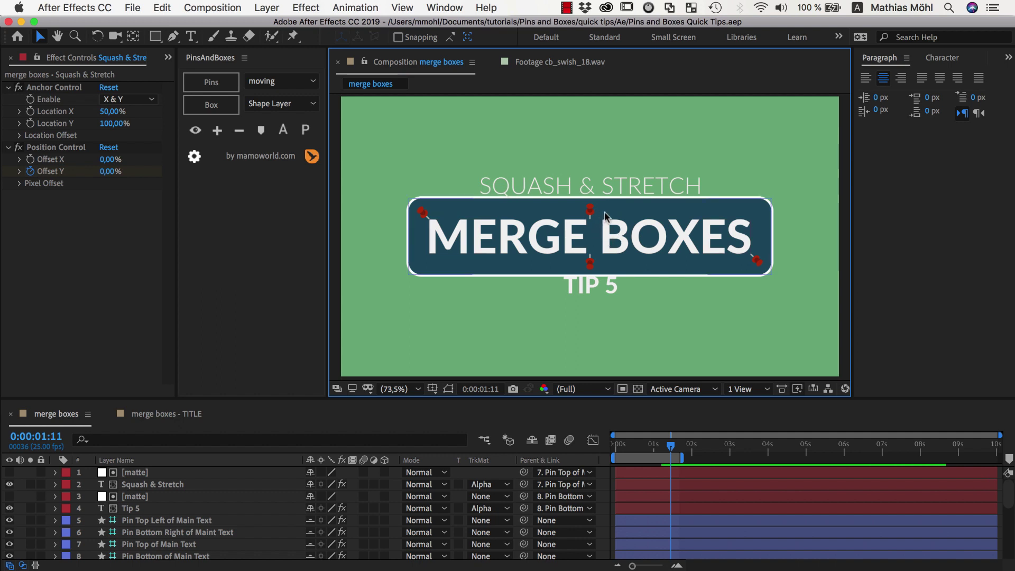
click(555, 237)
click(550, 187)
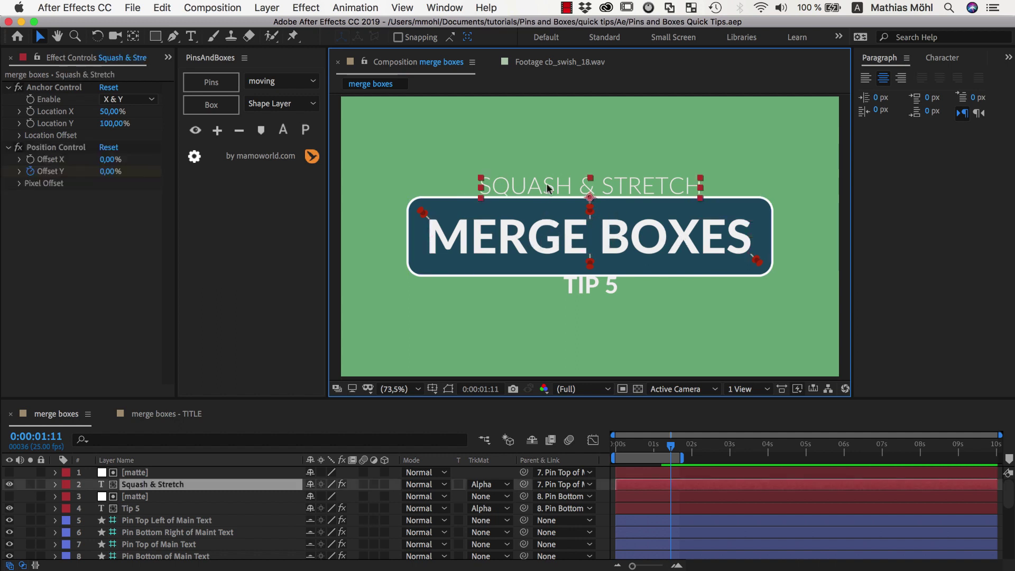
click(585, 287)
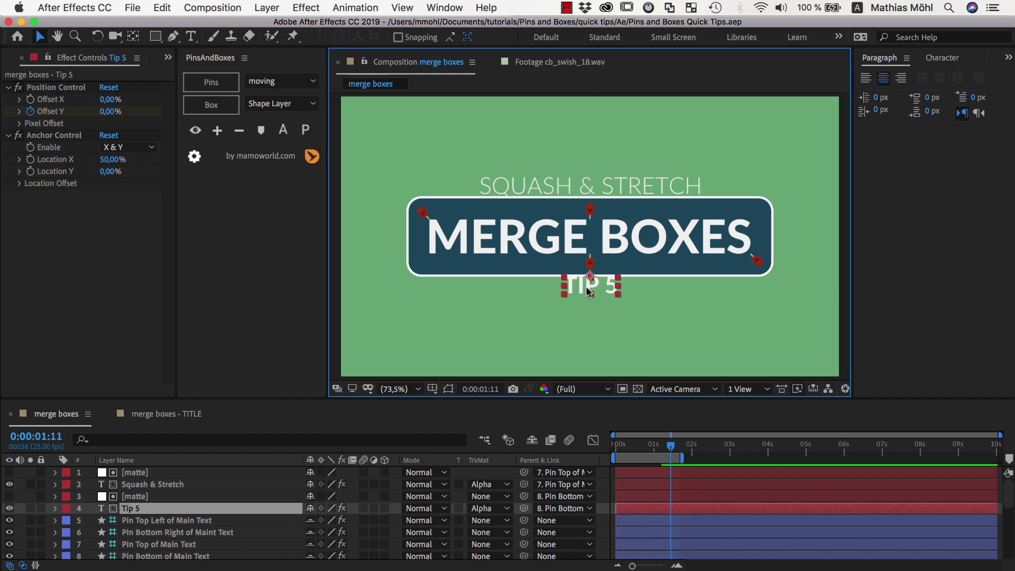
click(590, 210)
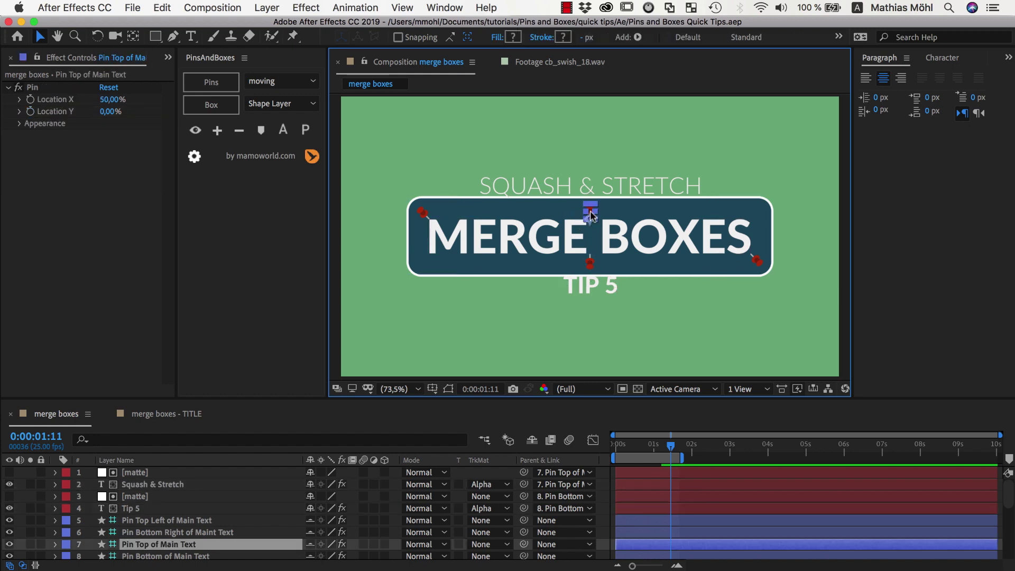
click(591, 264)
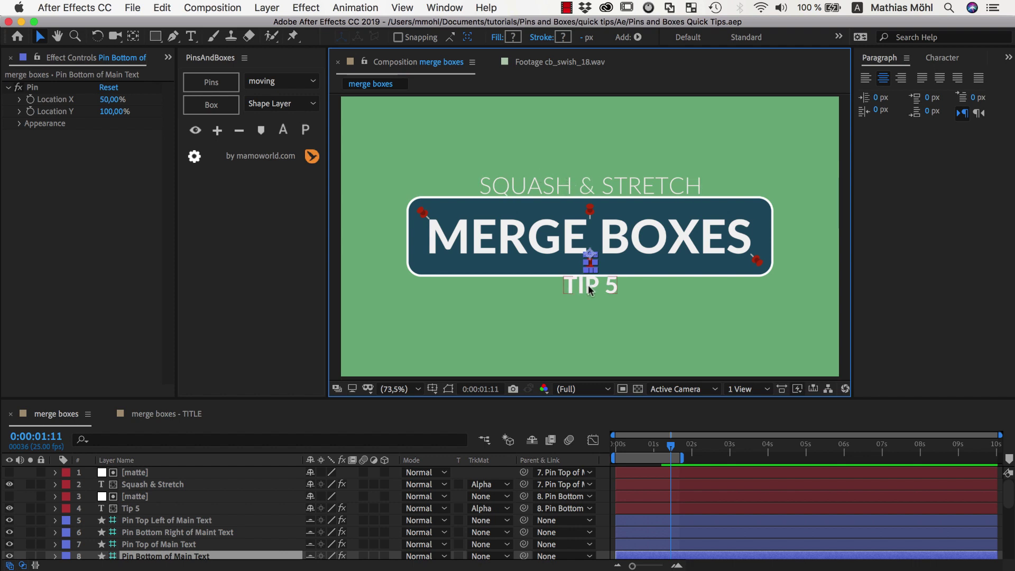
click(639, 236)
click(746, 237)
key(Return)
text(LINE TWO)
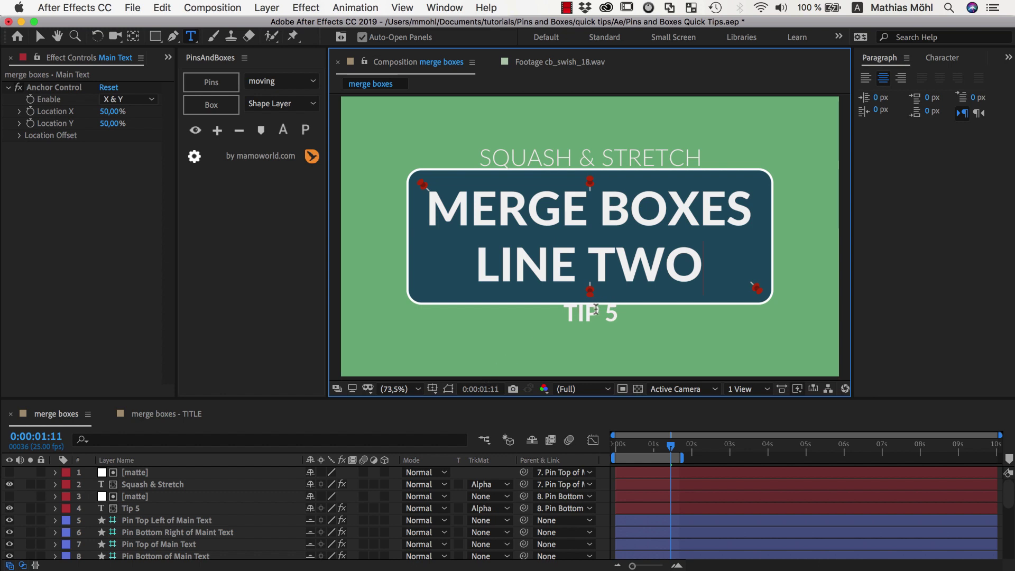
key(super+z)
mouse_move(672, 447)
mouse_down()
mouse_move(637, 447)
mouse_move(671, 447)
mouse_up()
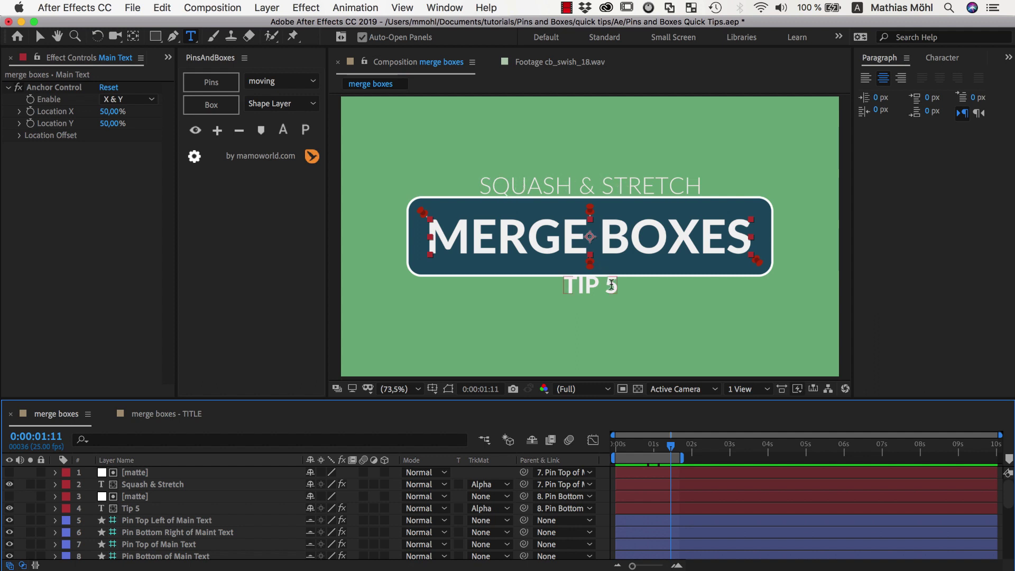
key(v)
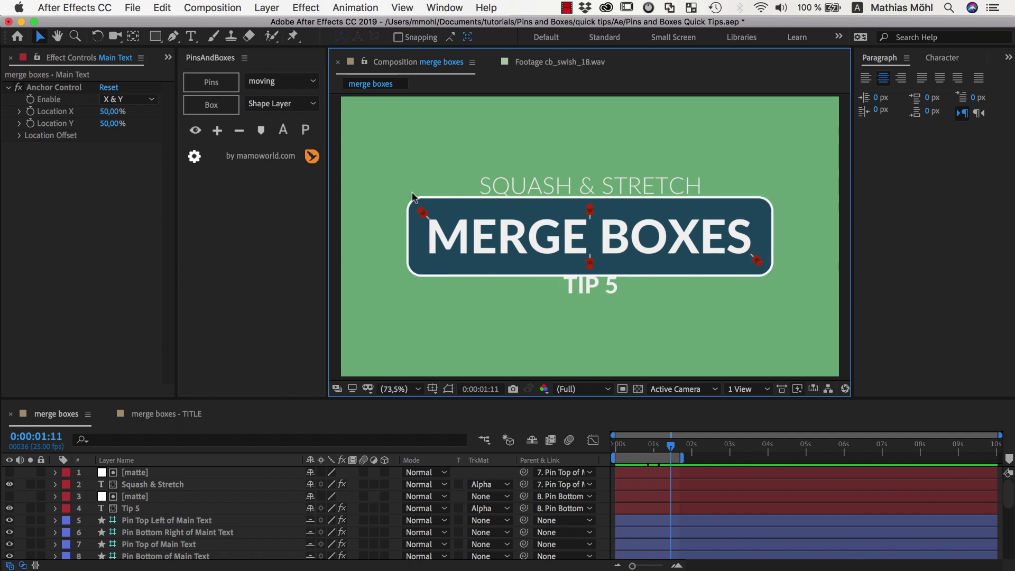
click(587, 289)
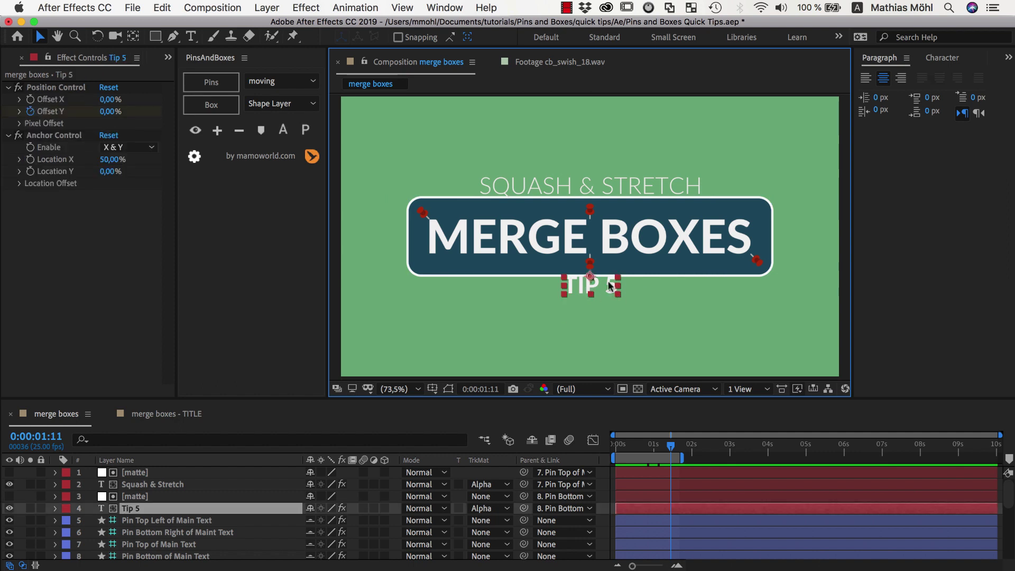
click(628, 184)
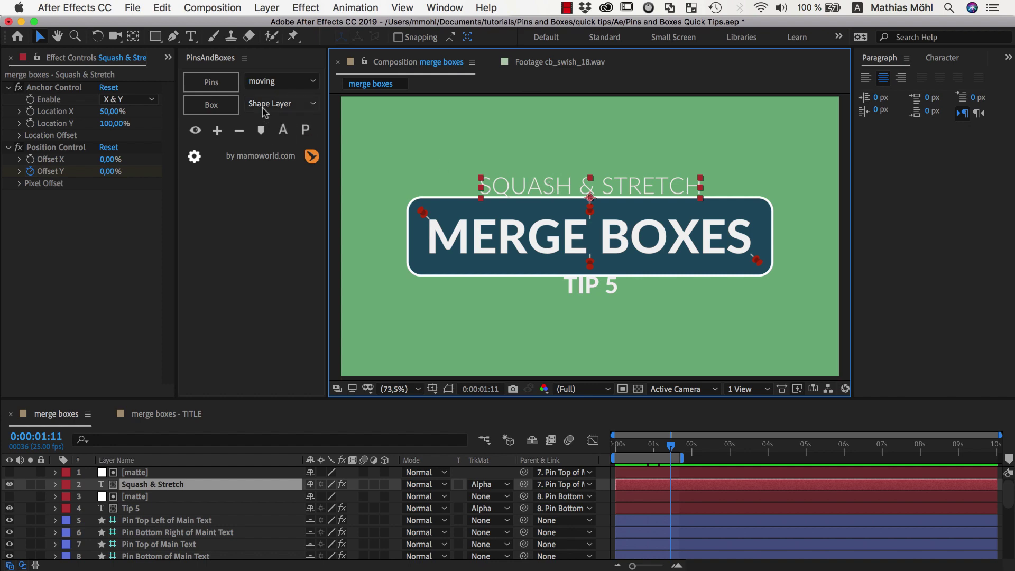
- Add top-left and bottom-right pins to SQUASH & STRETCH and move its matte layer below them
shift+click(210, 81)
click(487, 287)
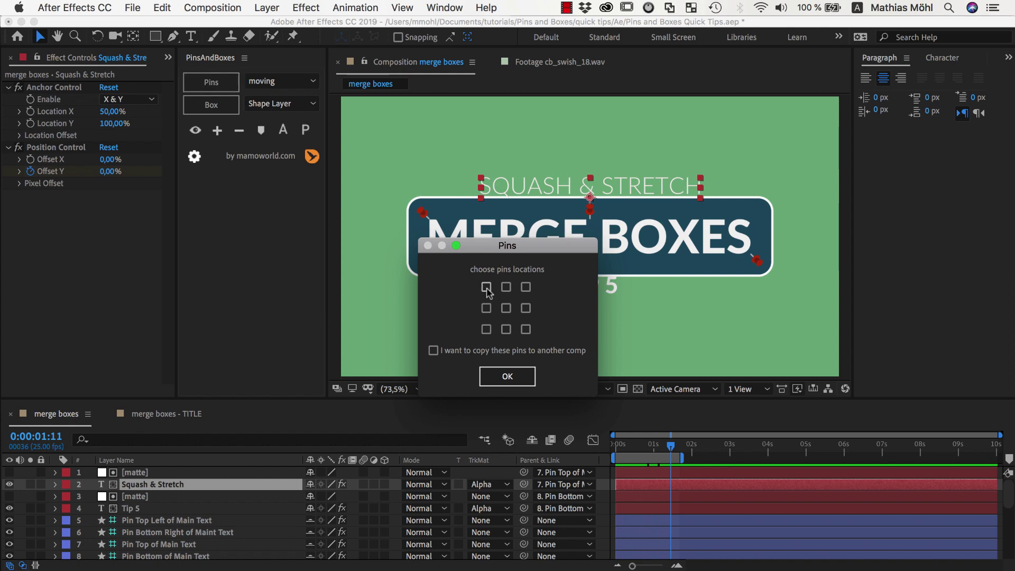
click(526, 329)
click(525, 376)
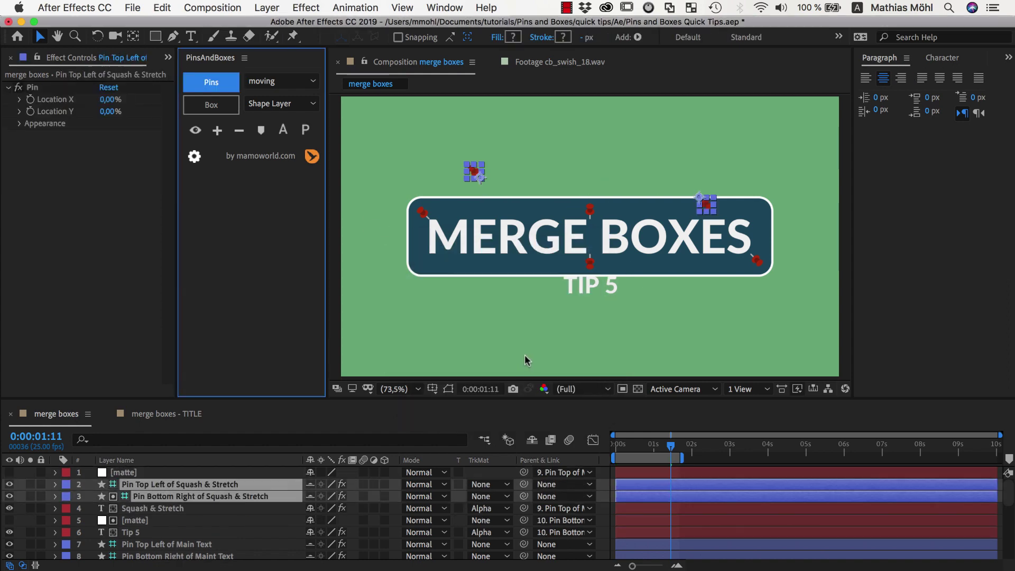
click(149, 511)
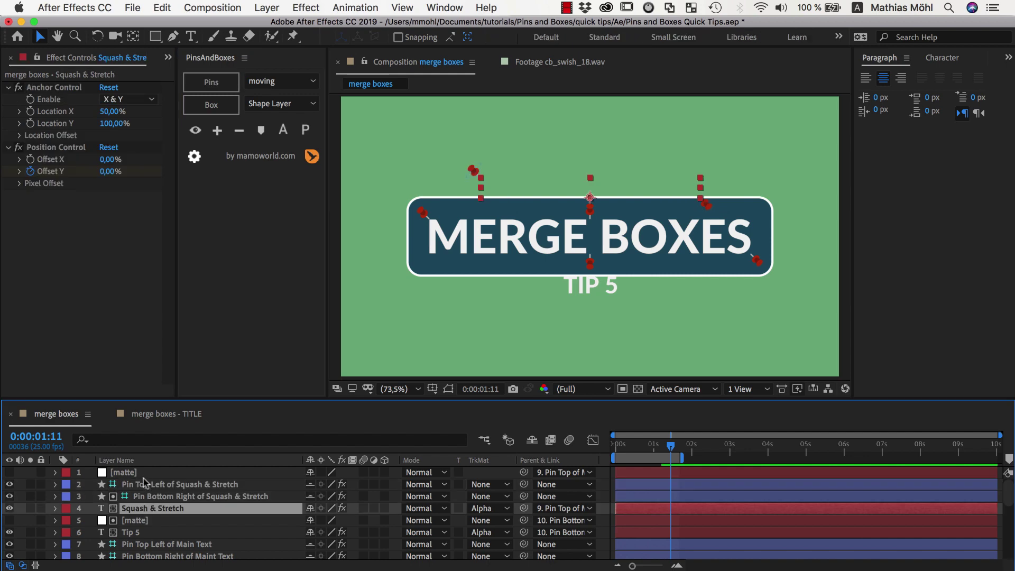
click(129, 476)
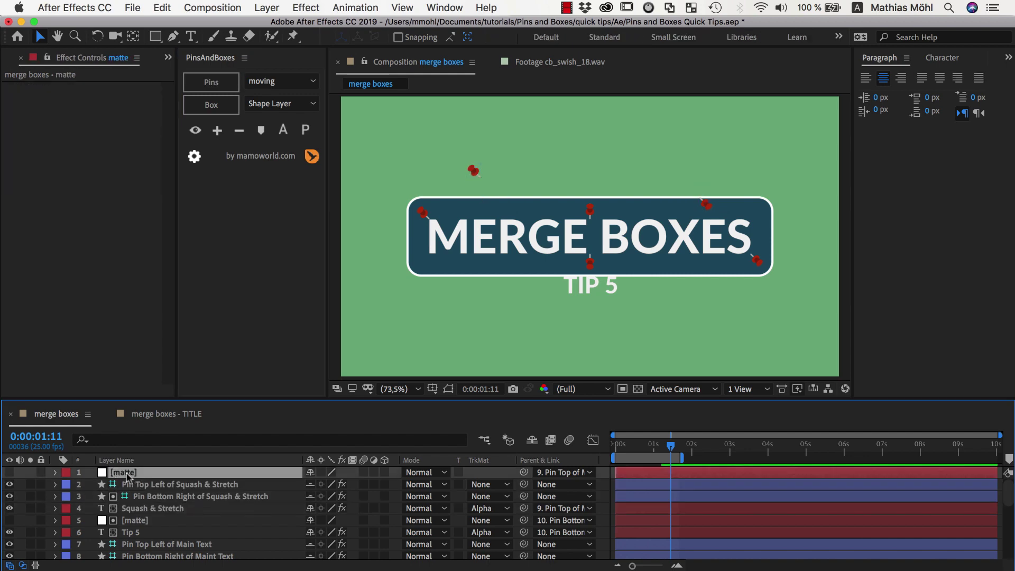
drag(127, 477, 128, 503)
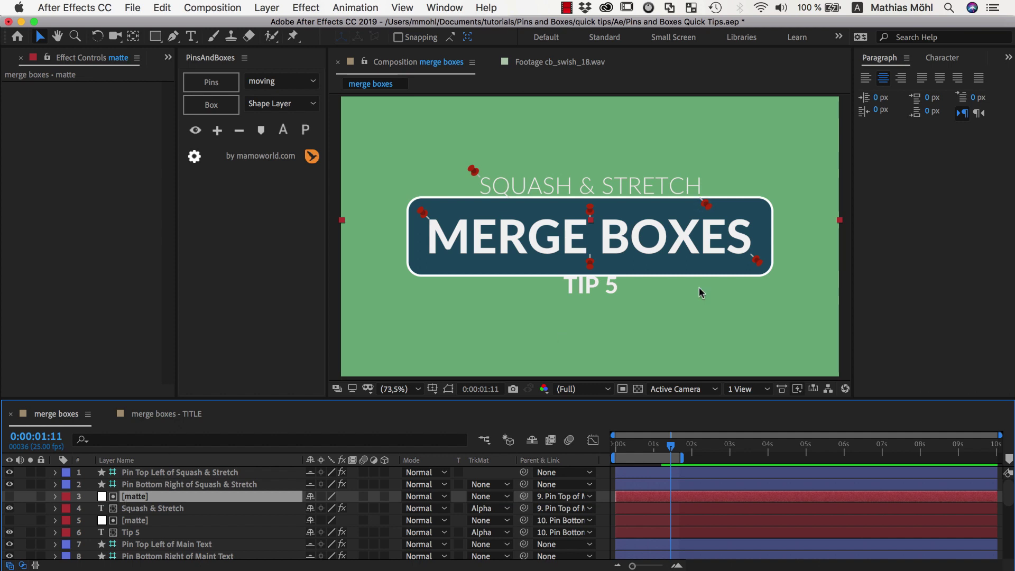
- Give TIP 5 top-left and bottom-right pins with its matte below, then select both SQUASH & STRETCH corner pins
click(595, 290)
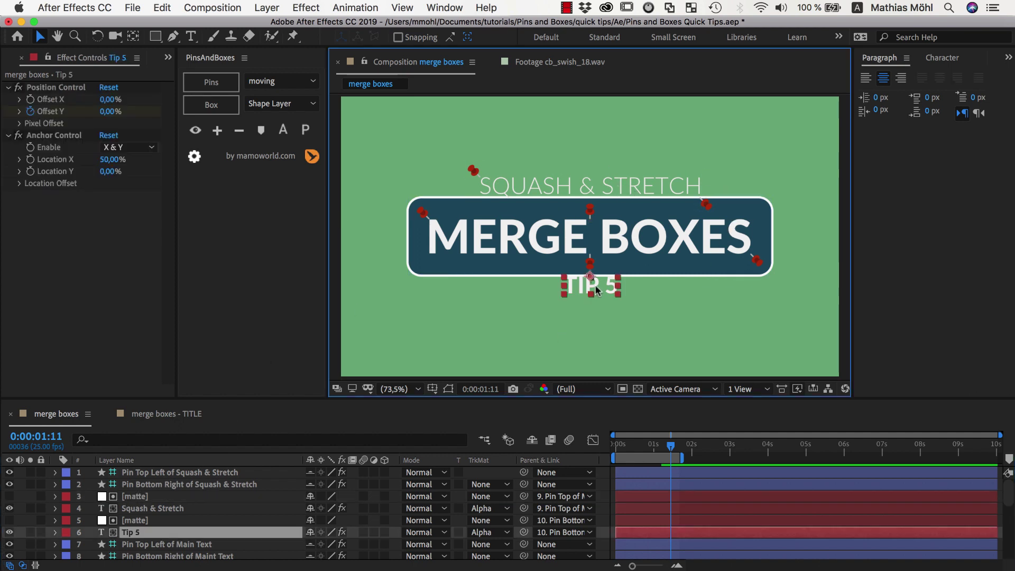
click(211, 82)
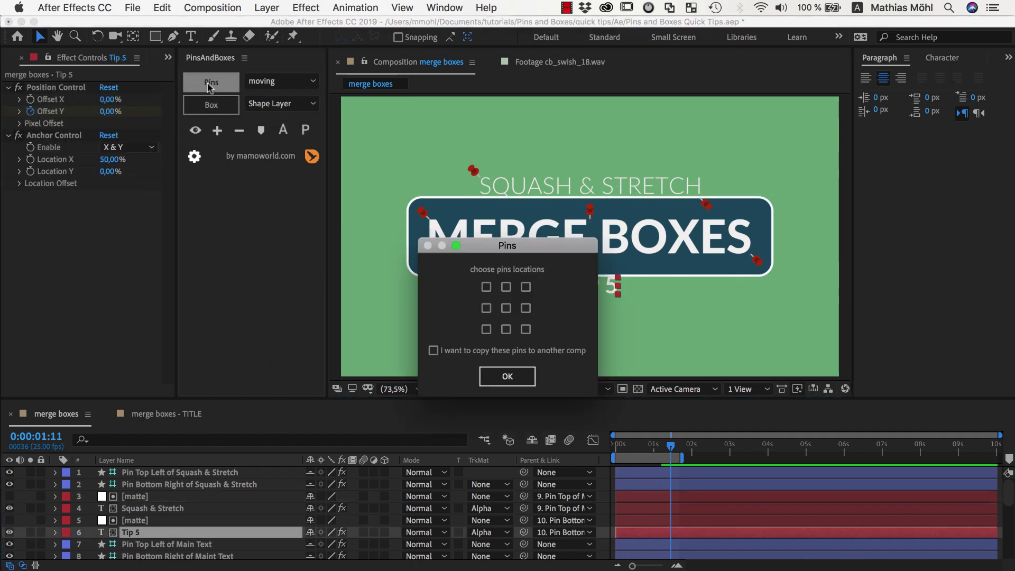
click(486, 286)
click(525, 329)
click(507, 376)
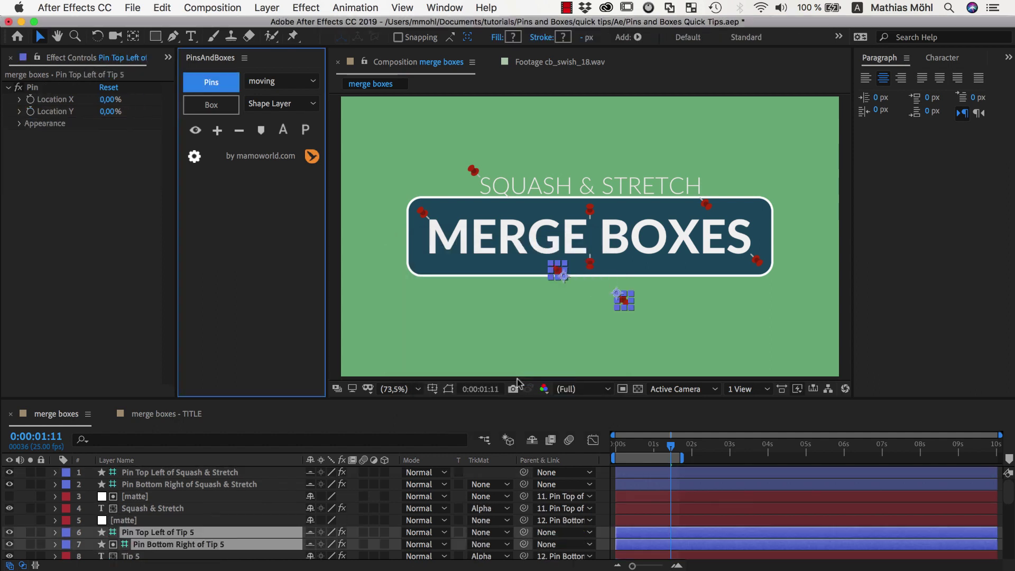
drag(123, 525, 123, 547)
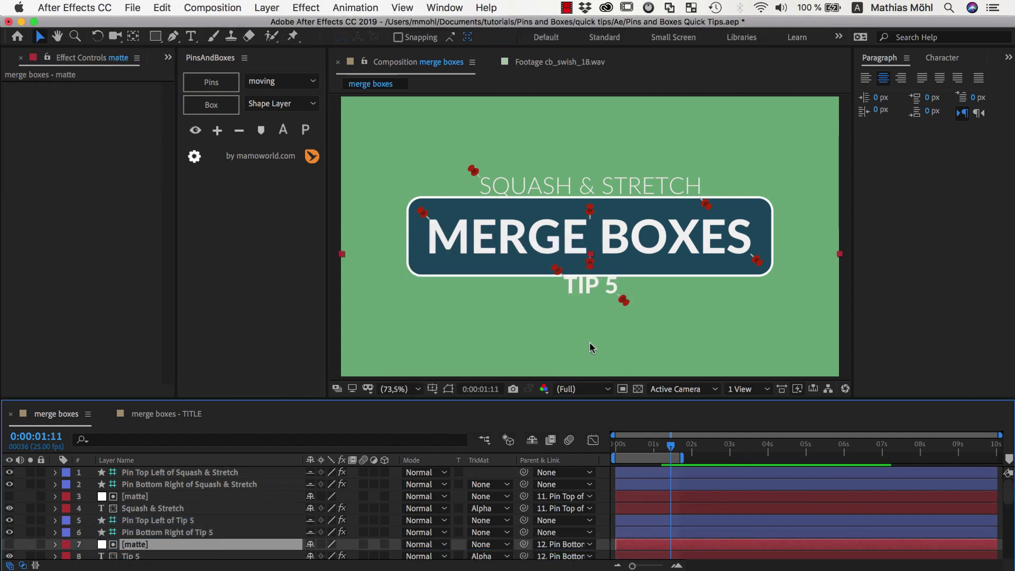
click(474, 171)
shift+click(707, 205)
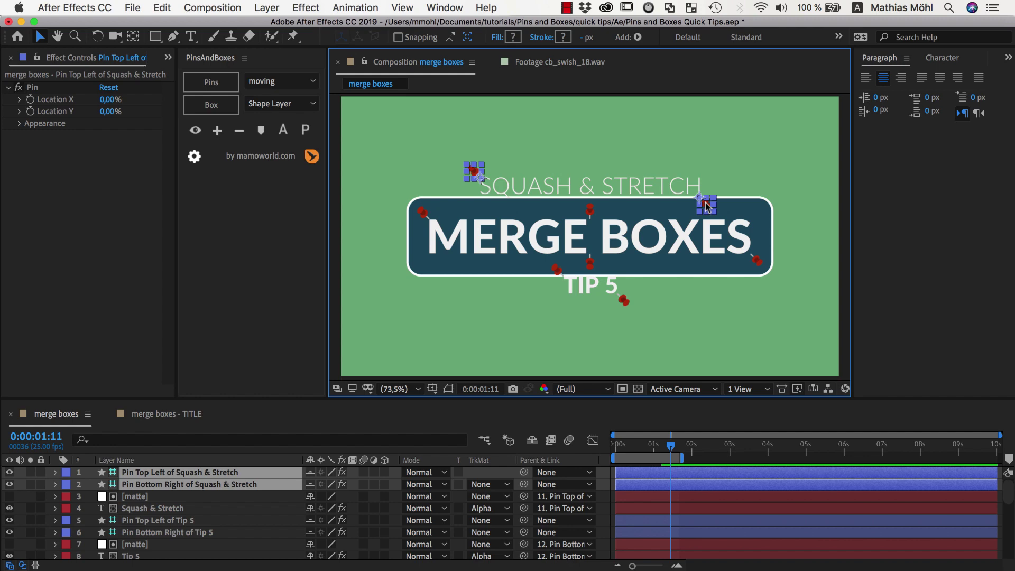
- Create a box between the SQUASH & STRETCH pins and play the animation from the start
click(207, 106)
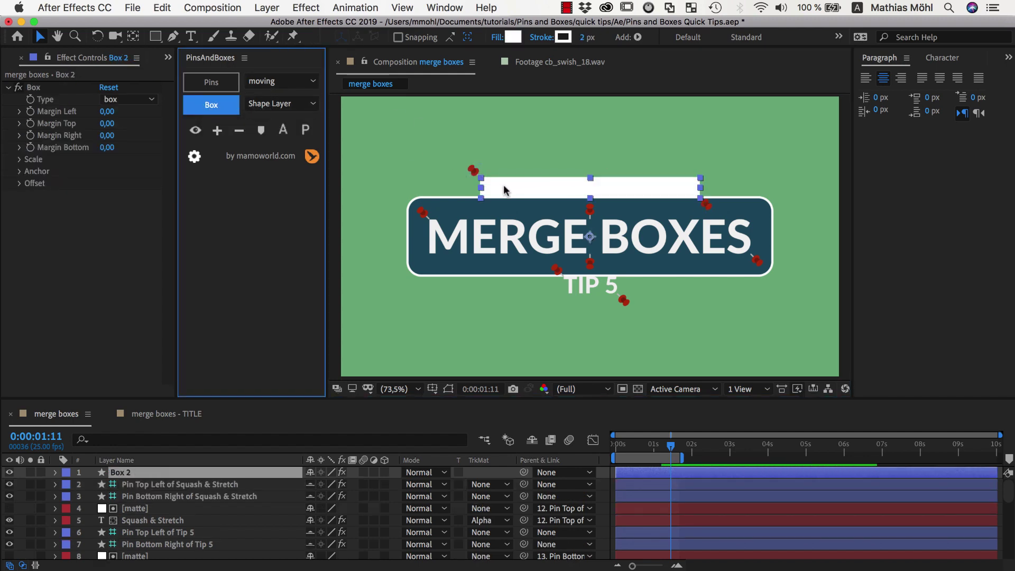
click(129, 474)
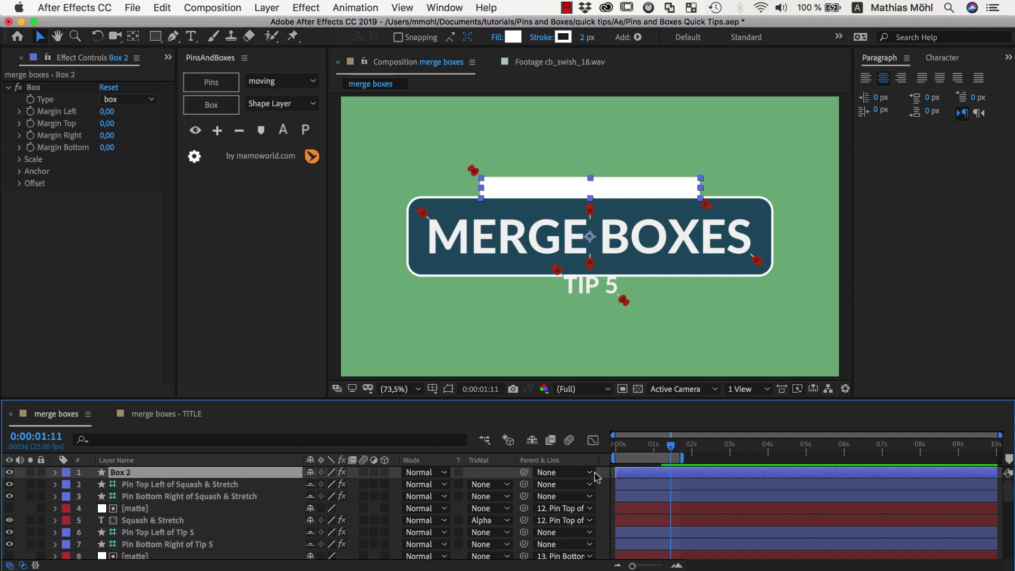
key(Home)
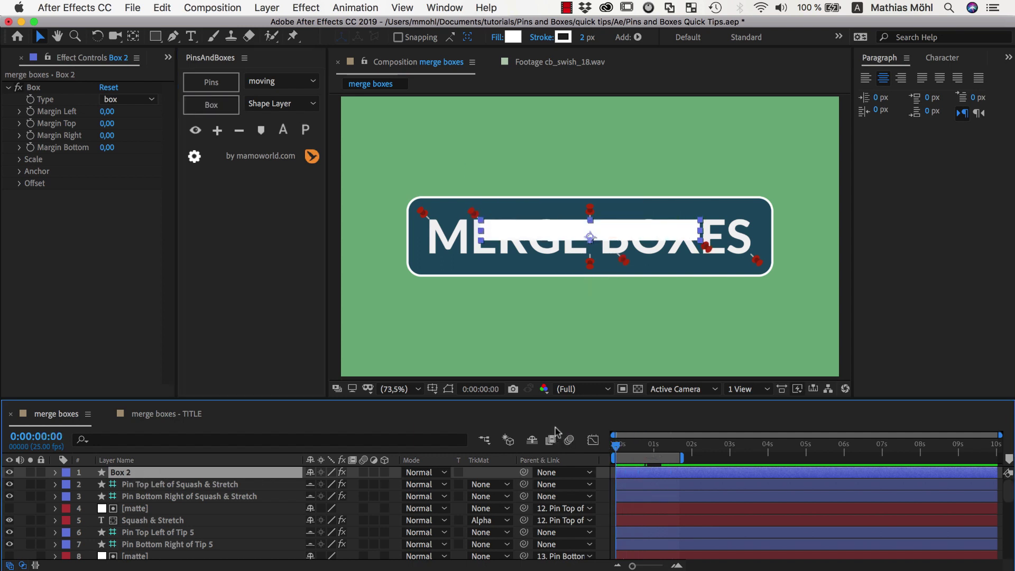
key(space)
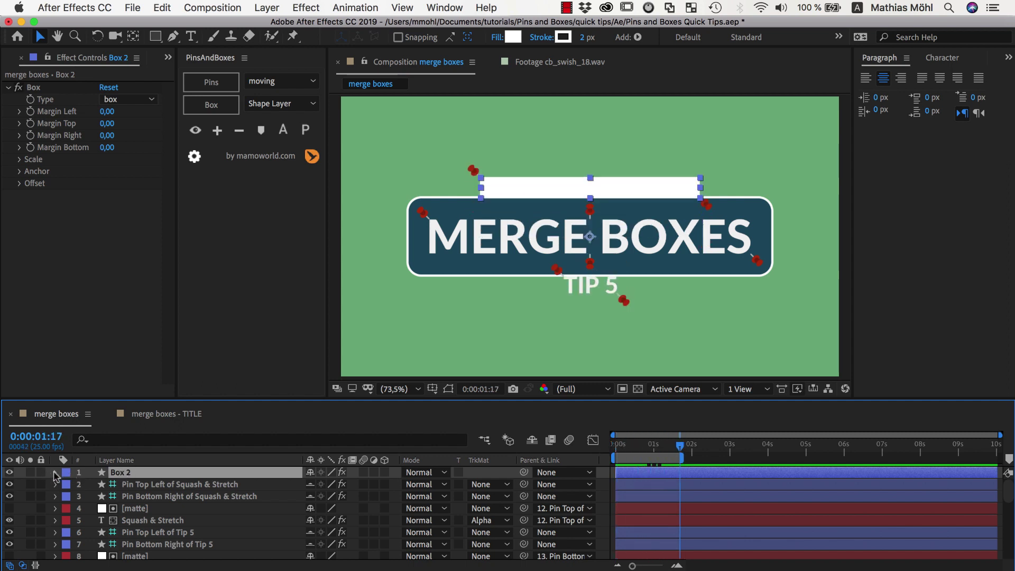
- Copy the Box Group from Box 2's Contents, then select the Box 2 layer
click(55, 472)
click(66, 484)
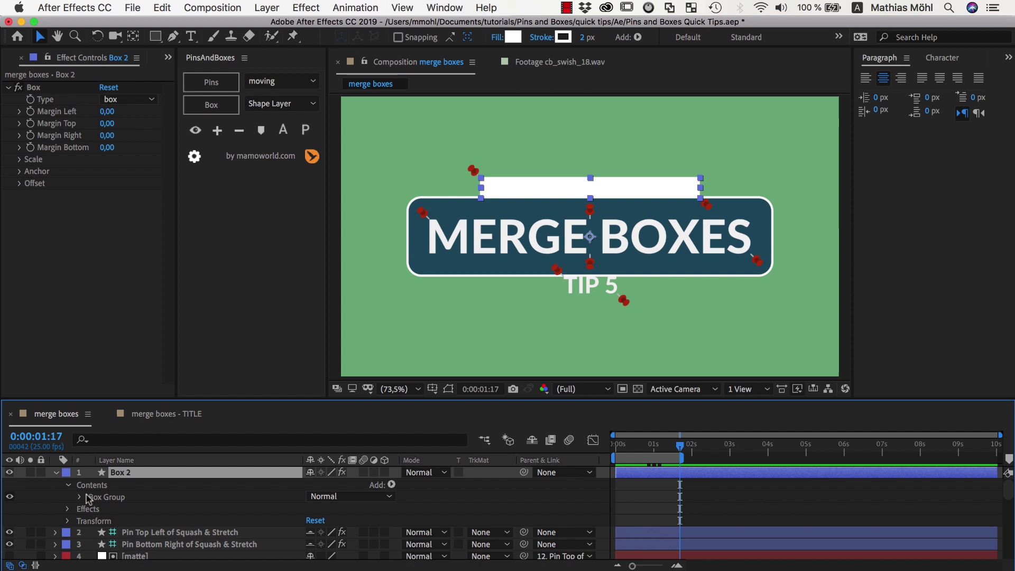
click(106, 497)
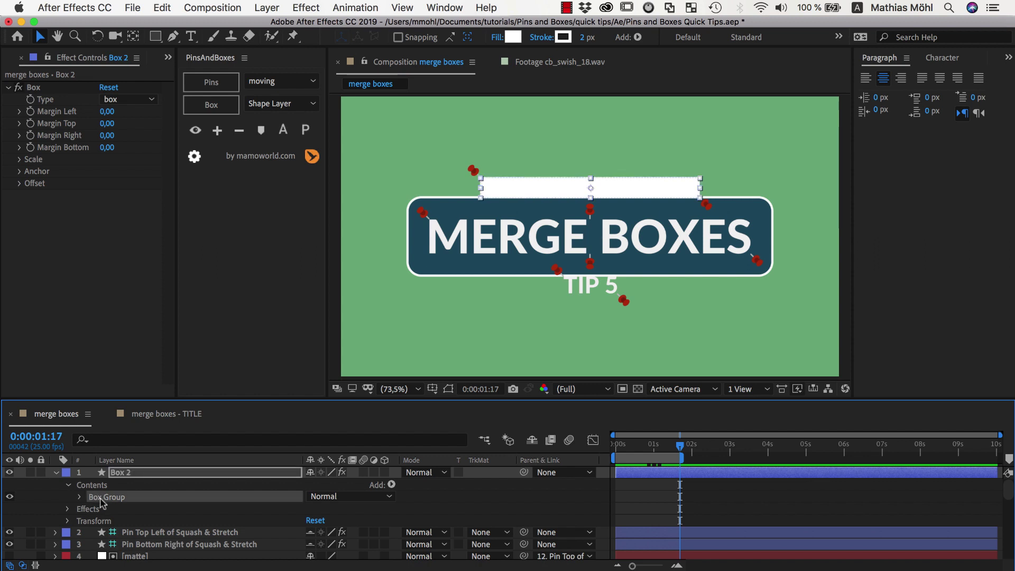
click(162, 8)
click(185, 88)
click(129, 473)
- Delete Box 2 and paste its Box Group into the main Box layer's contents as Box Group 2
key(Delete)
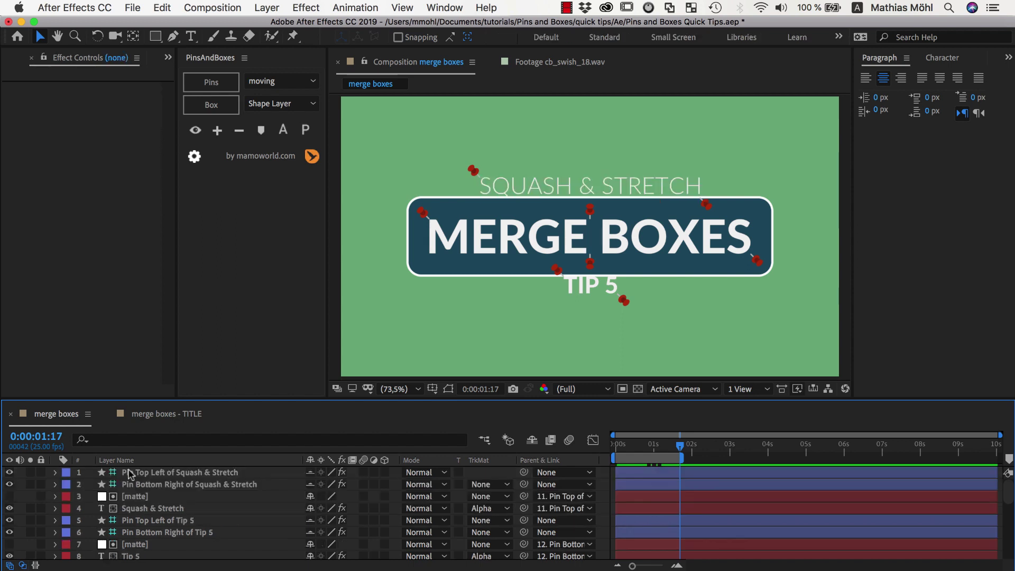
click(412, 267)
key(u)
key(u)
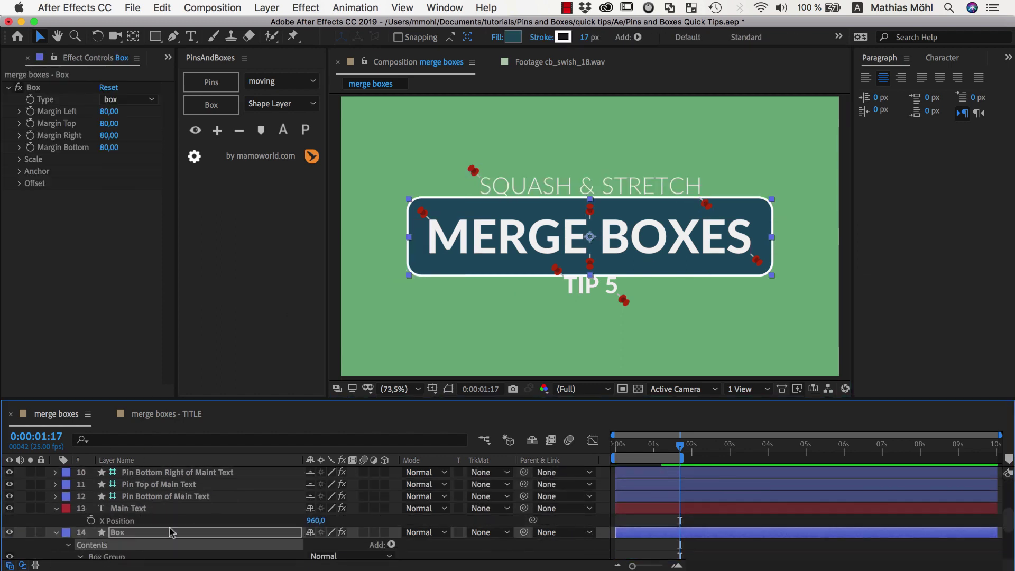
scroll(172, 531, down, 3)
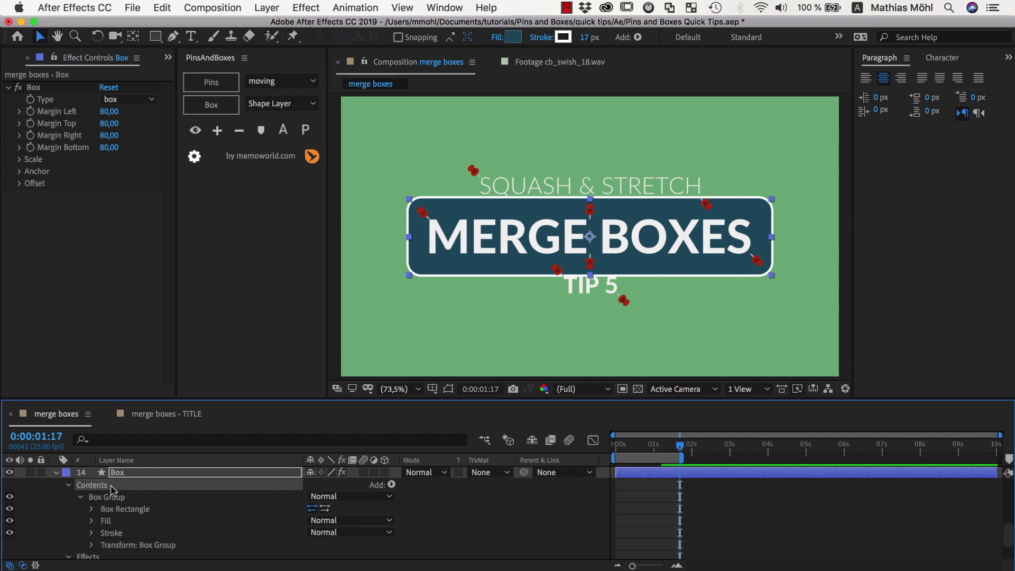
click(162, 7)
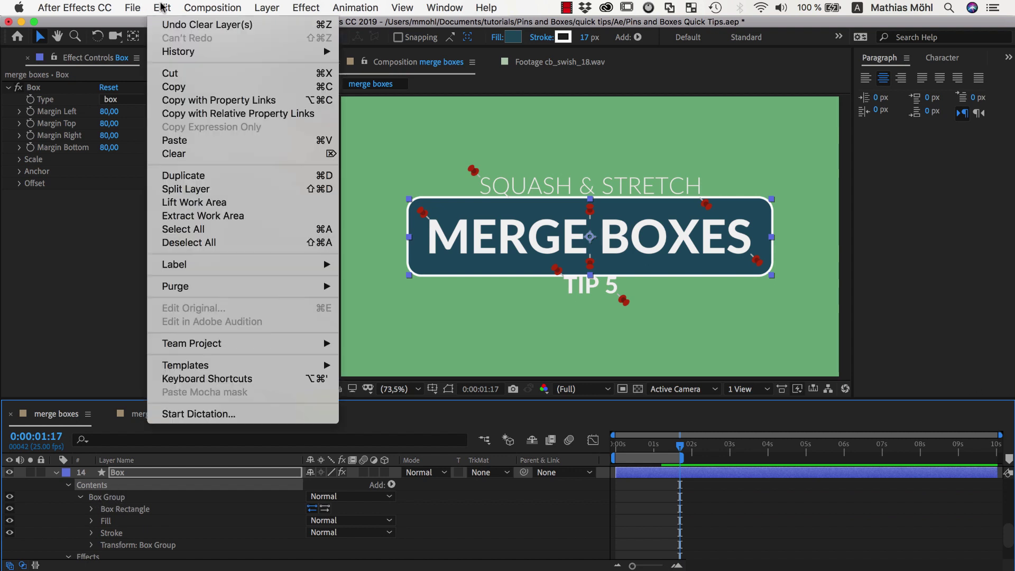
click(193, 141)
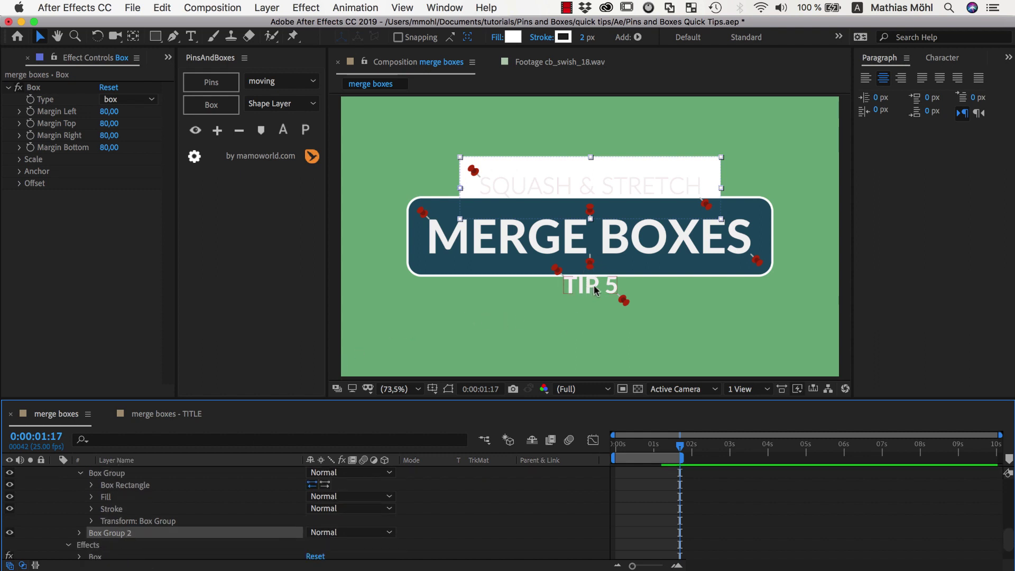
click(623, 299)
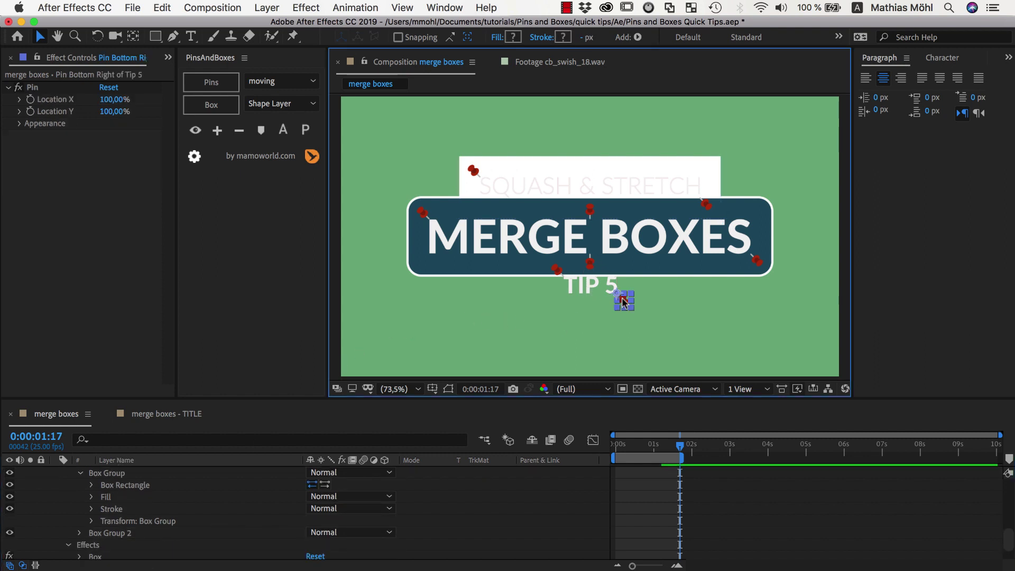
shift+click(558, 271)
click(211, 104)
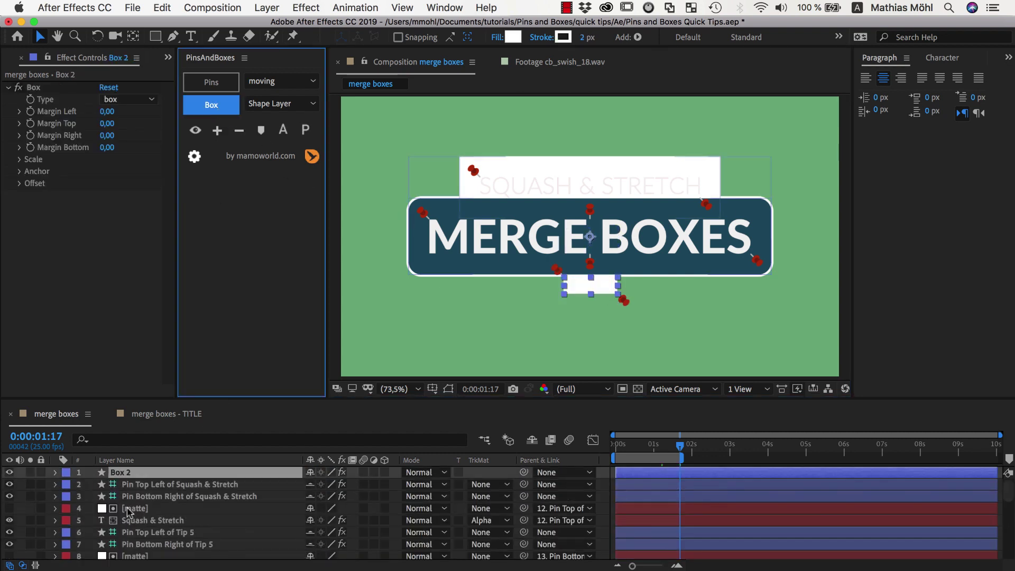
click(55, 472)
click(69, 486)
click(91, 498)
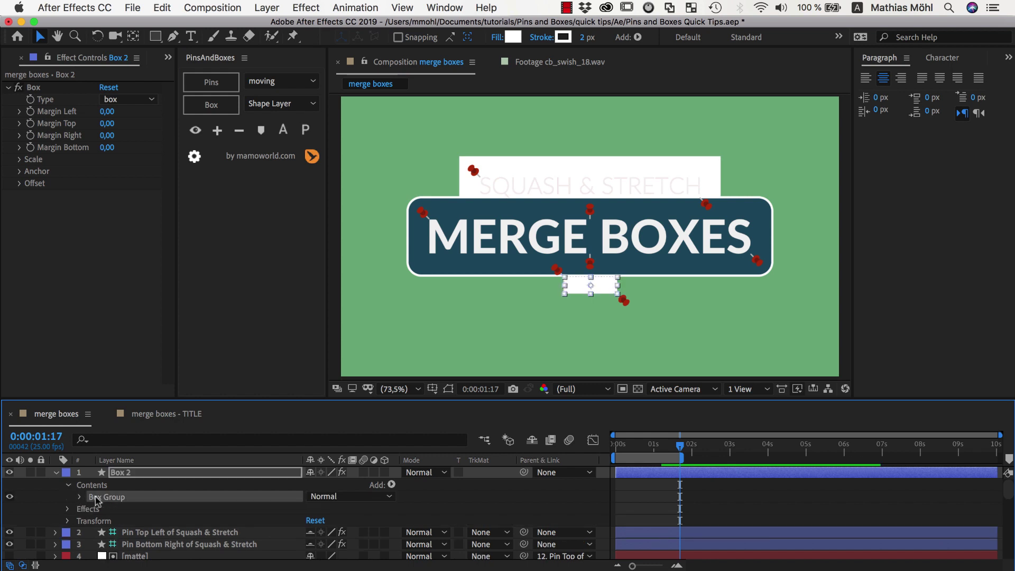
click(162, 8)
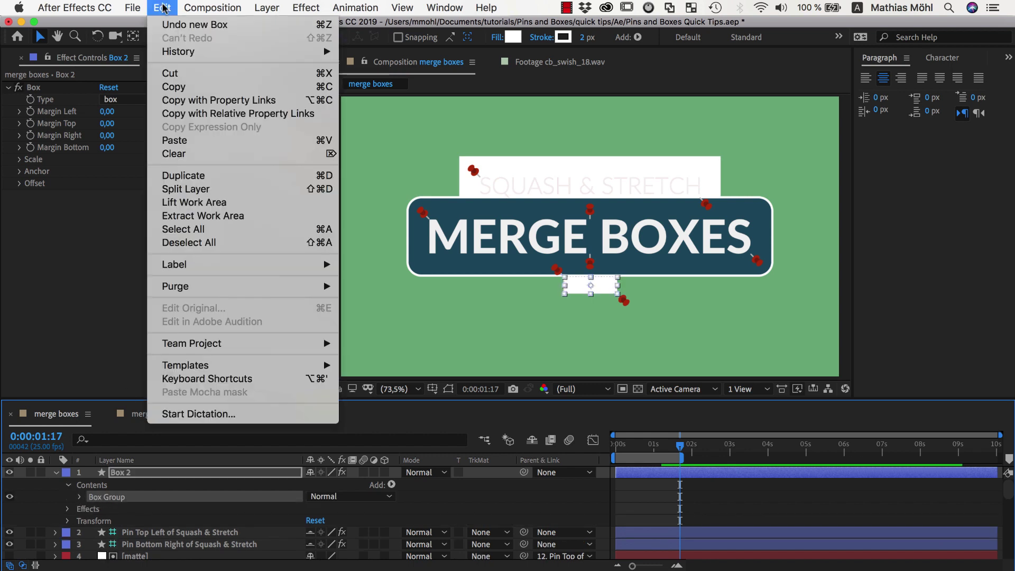
click(187, 87)
click(118, 473)
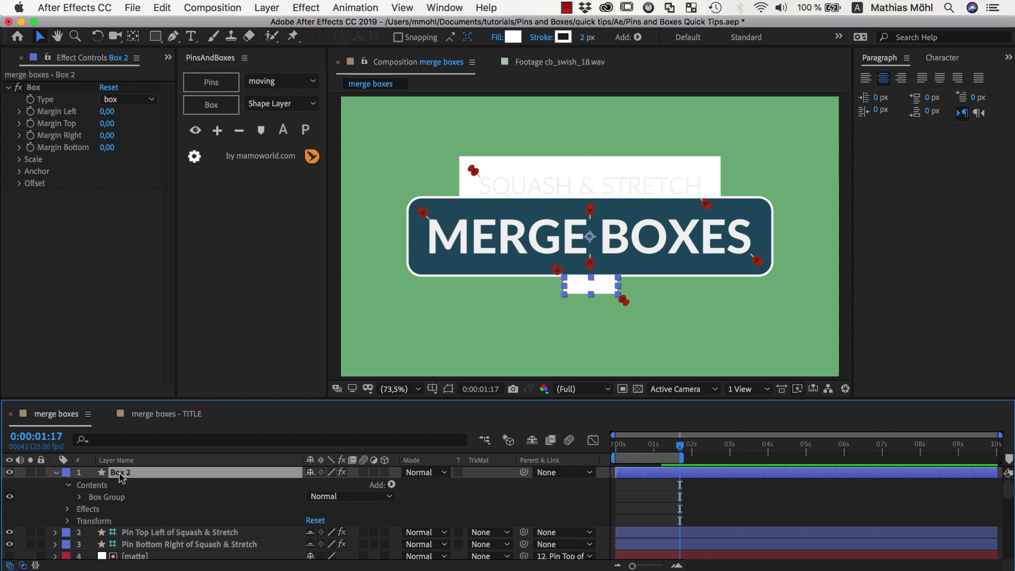
key(Delete)
scroll(127, 481, down, 2)
scroll(127, 481, down, 2)
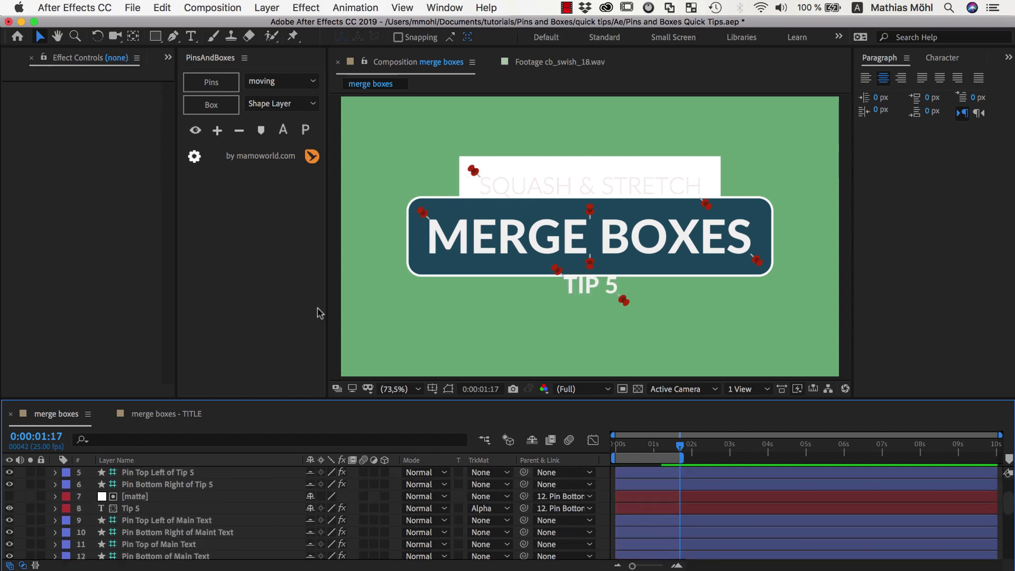
click(410, 266)
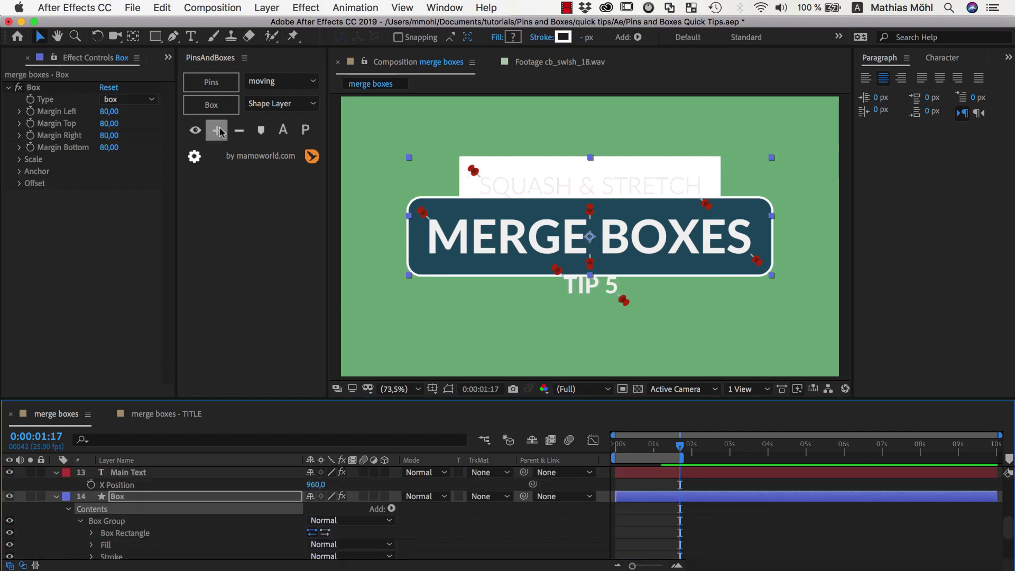
click(162, 8)
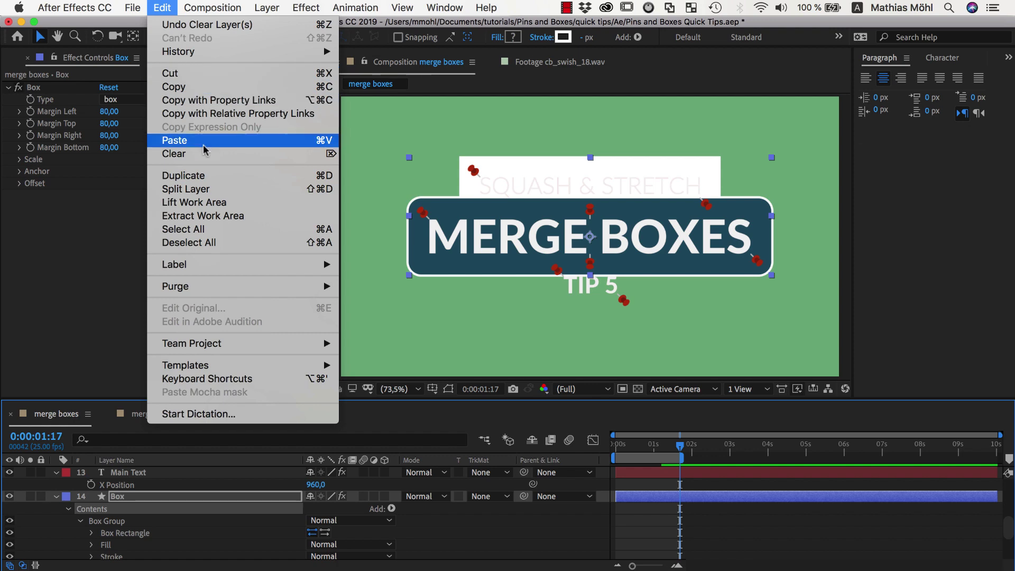
click(175, 140)
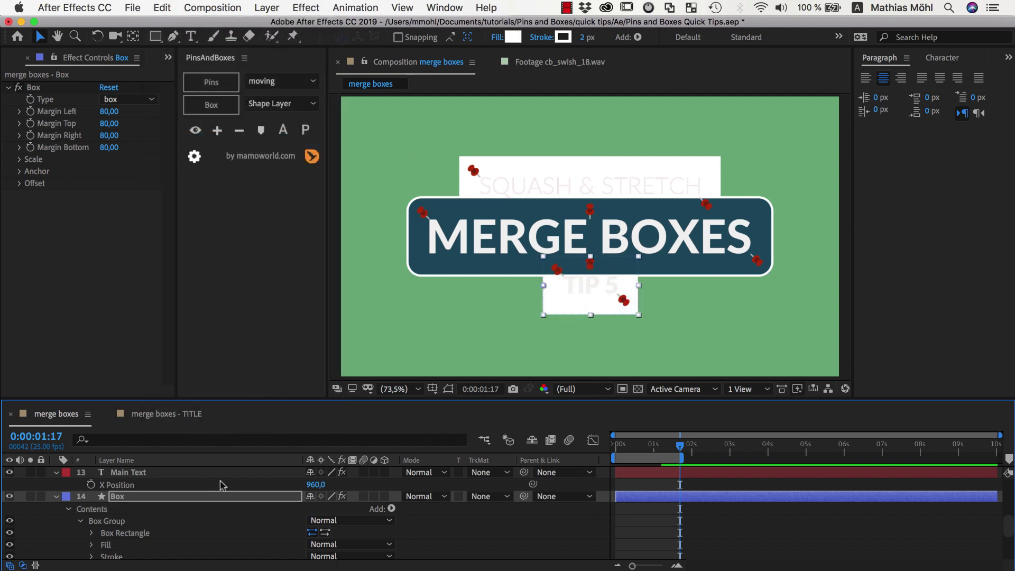
scroll(121, 497, down, 1)
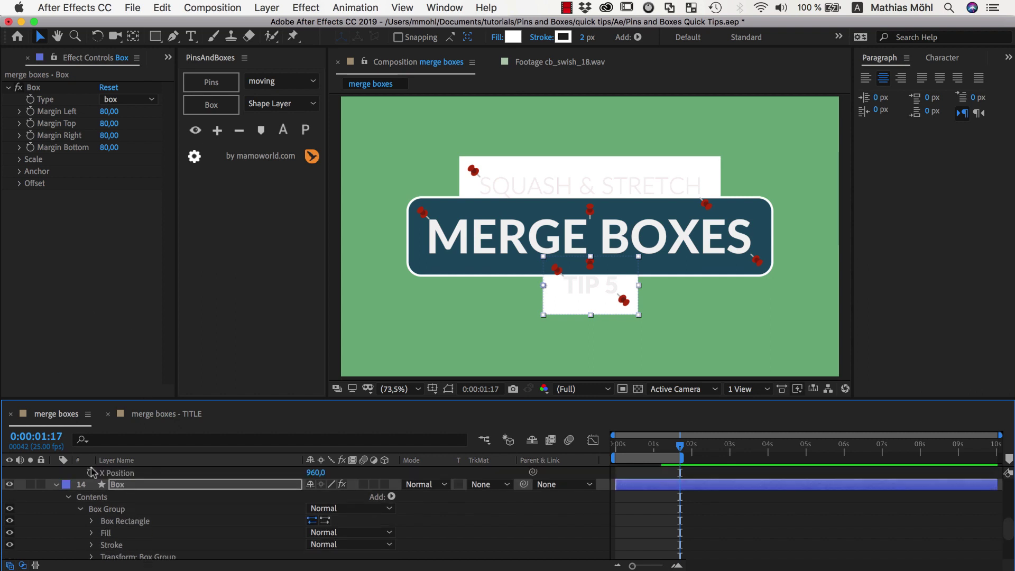
drag(103, 112, 170, 117)
key(cmd+z)
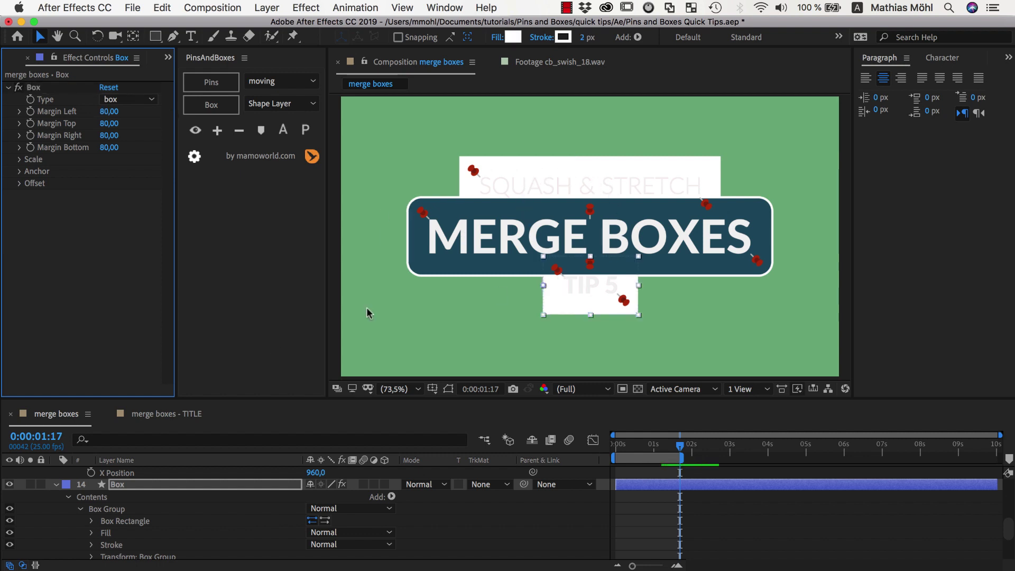
scroll(94, 522, down, 2)
- Add Merge Paths to the Box layer's Contents so the three box groups fuse into one shape
click(79, 484)
click(97, 486)
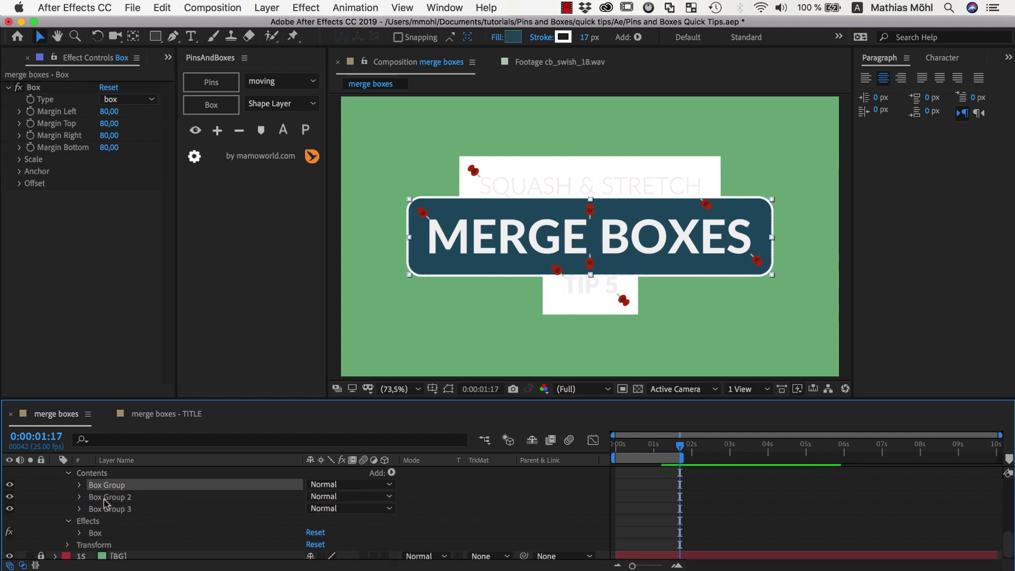
click(101, 473)
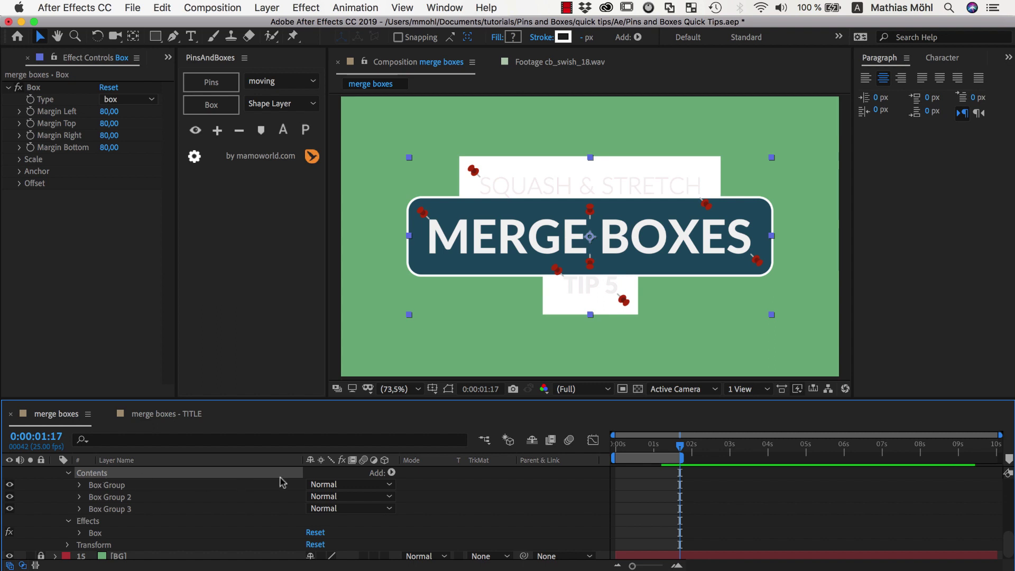
click(392, 473)
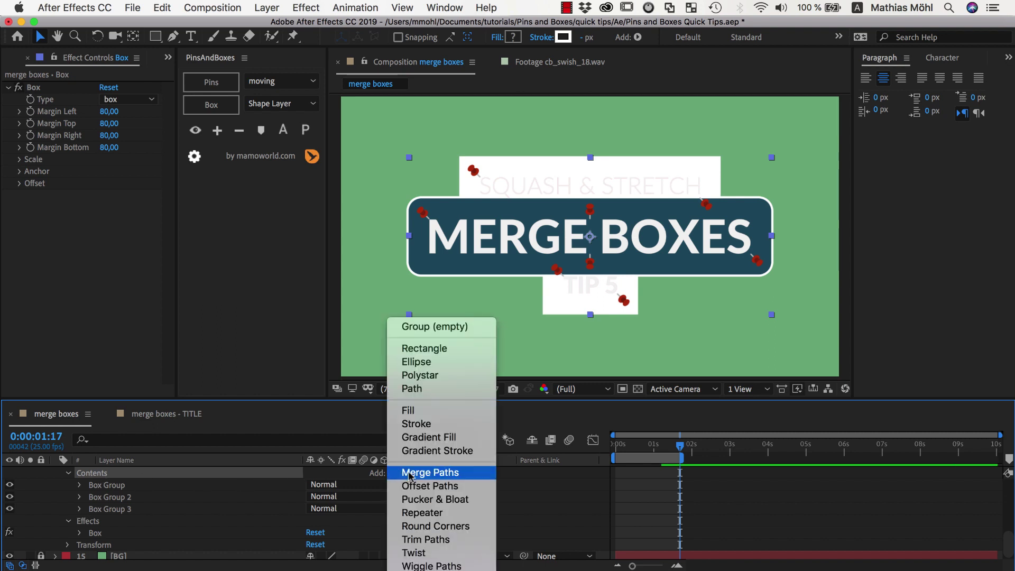
click(410, 473)
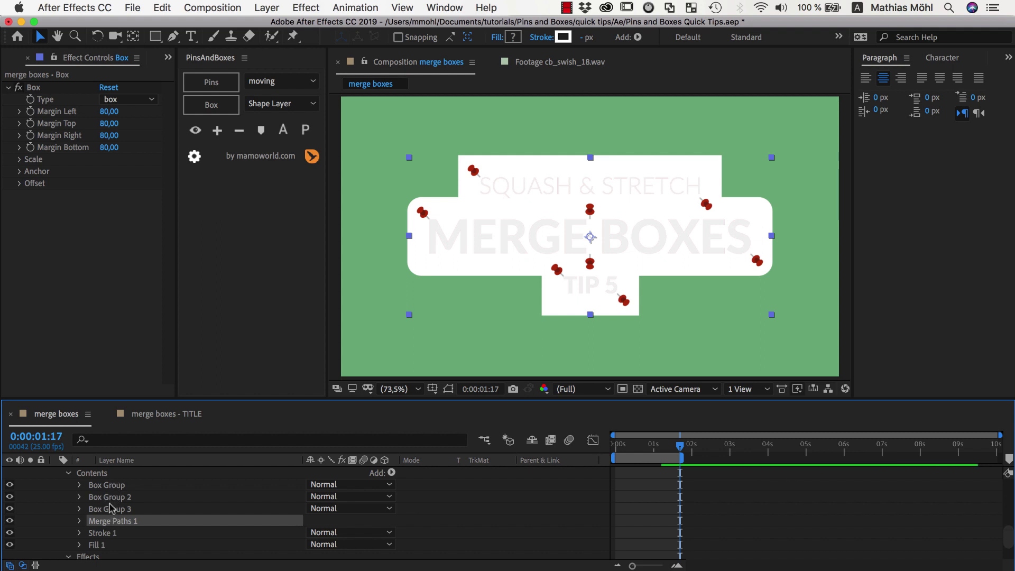
scroll(111, 507, down, 2)
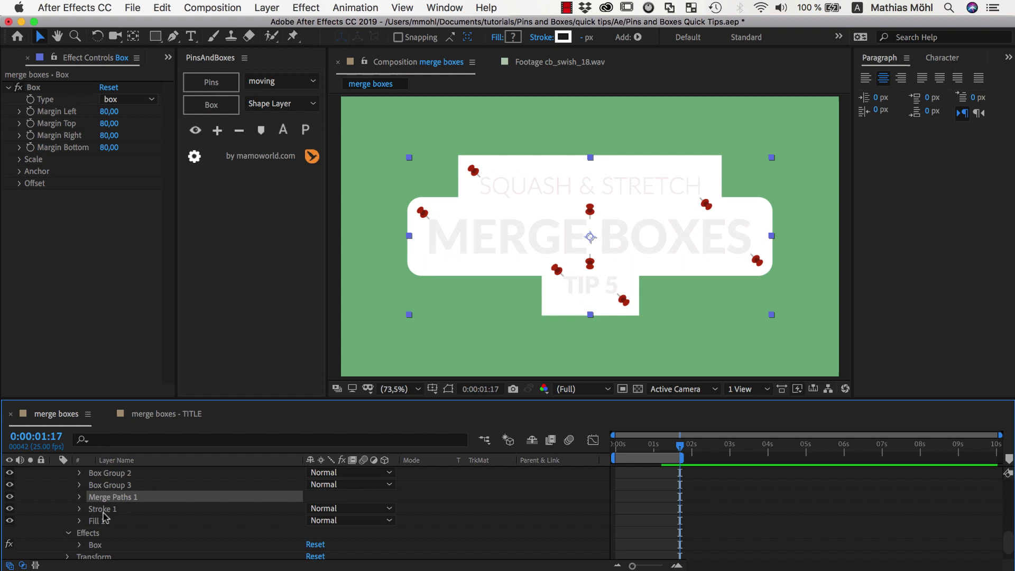
scroll(109, 523, up, 1)
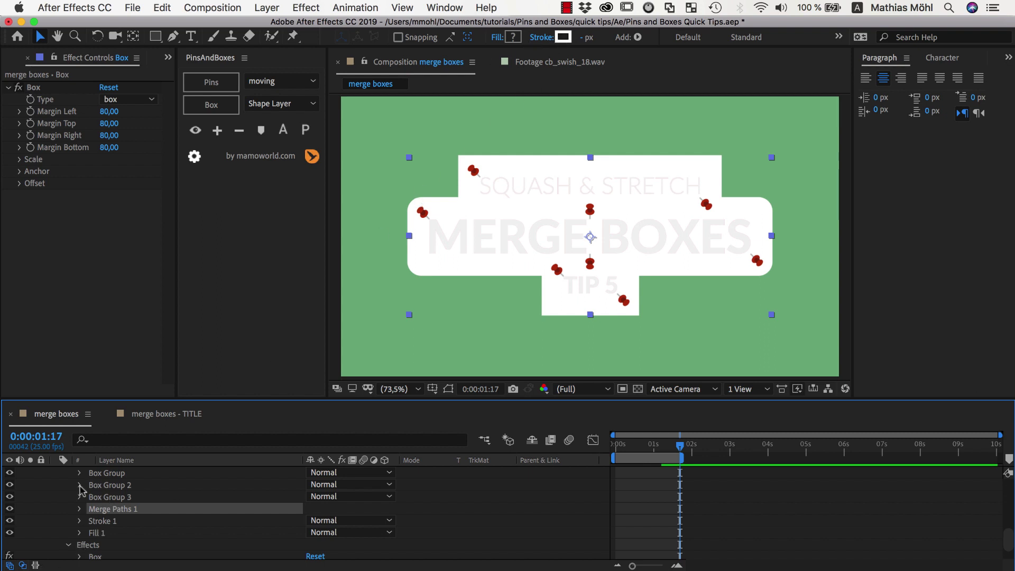
- Delete the first box group's own Fill and Stroke
click(79, 472)
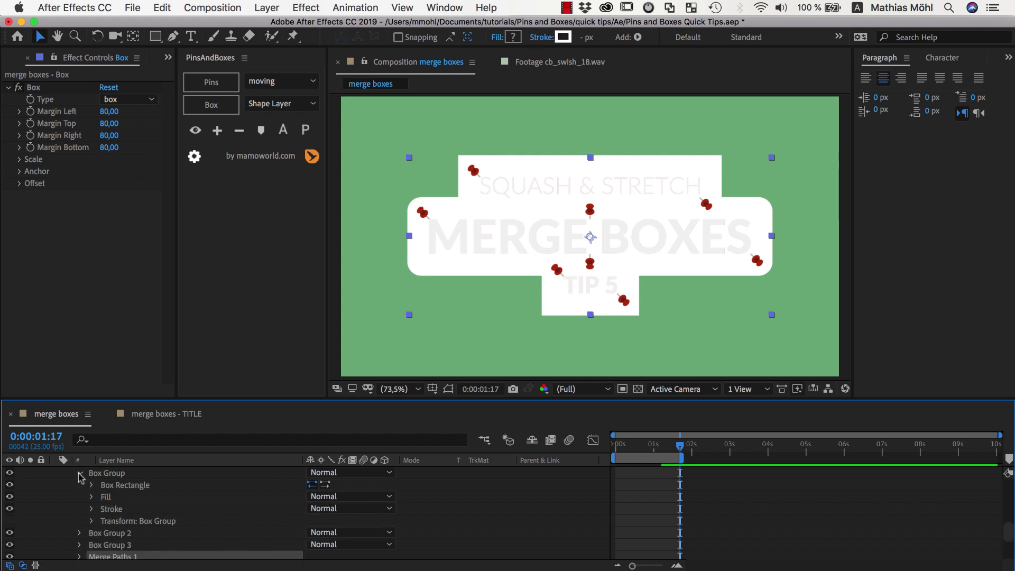
click(111, 503)
shift+click(113, 511)
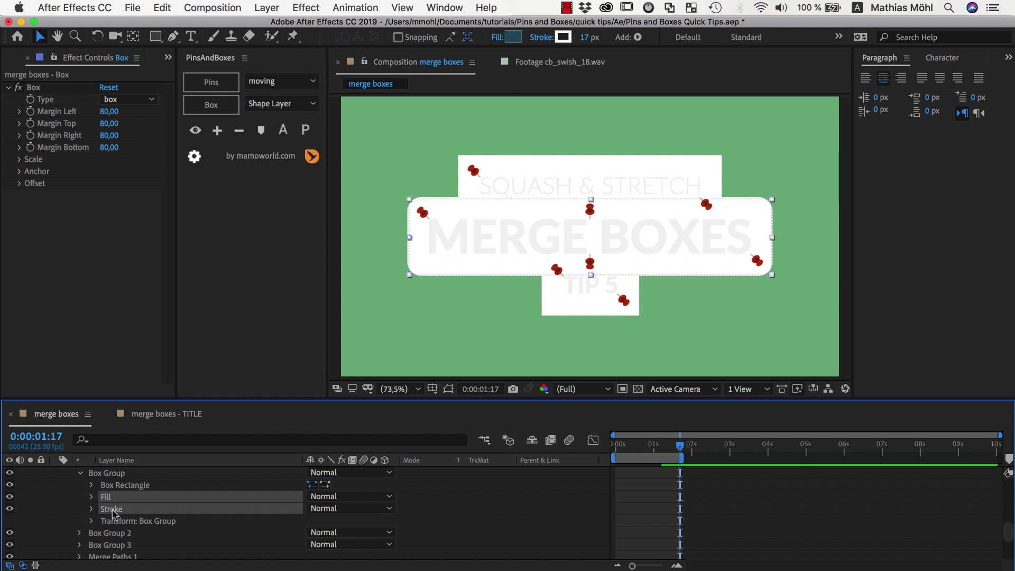
key(Delete)
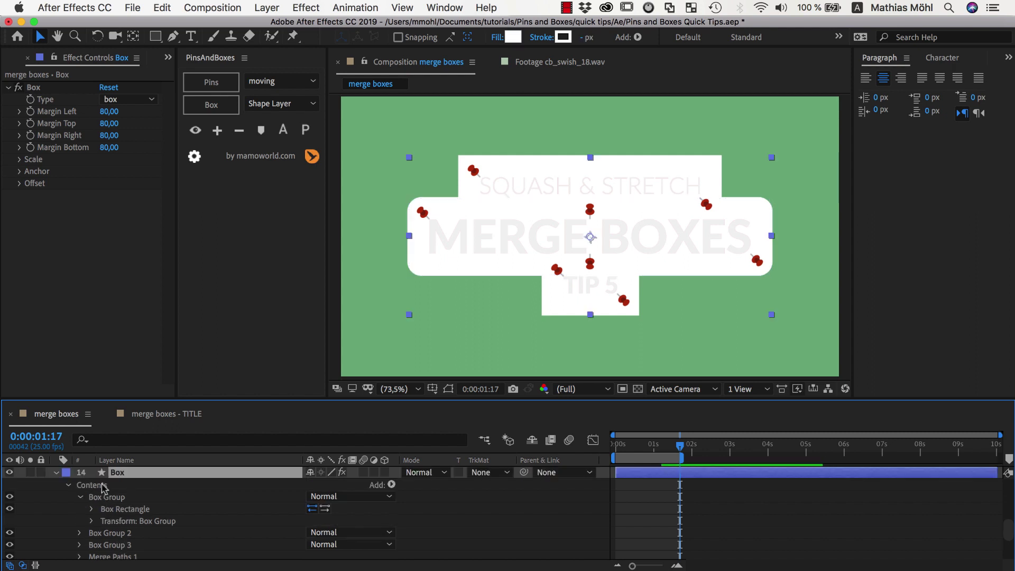
- Remove the extra Fill 1 and Stroke 1 under Merge Paths 1, leaving one dark-teal fill and white outline
click(103, 485)
scroll(106, 529, down, 3)
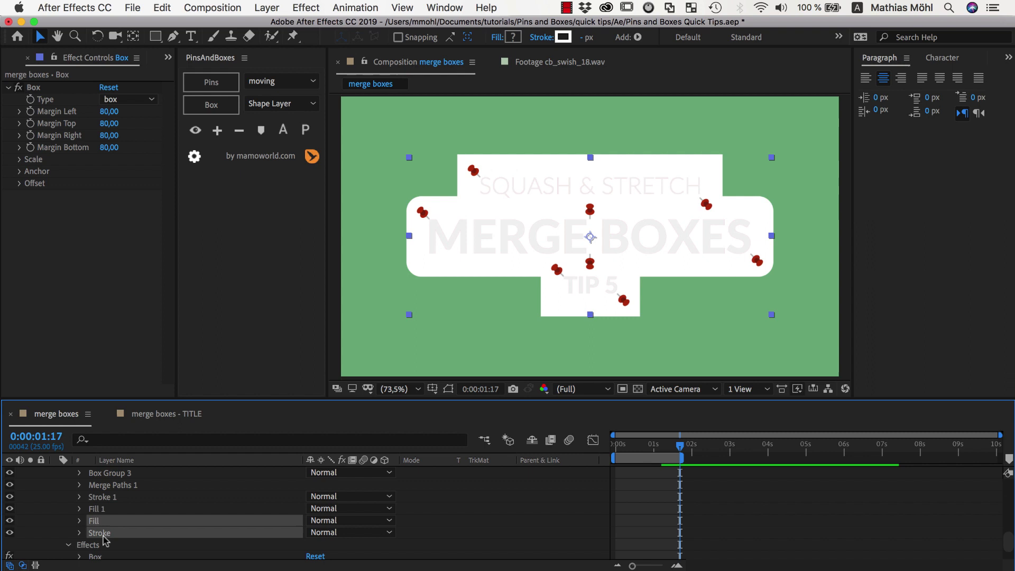
click(105, 509)
shift+click(104, 497)
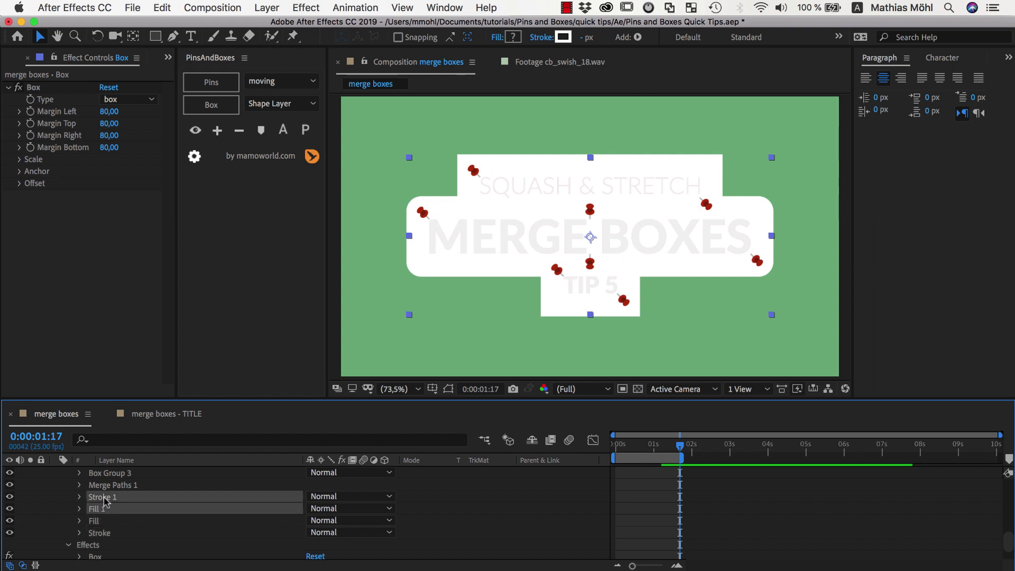
key(Delete)
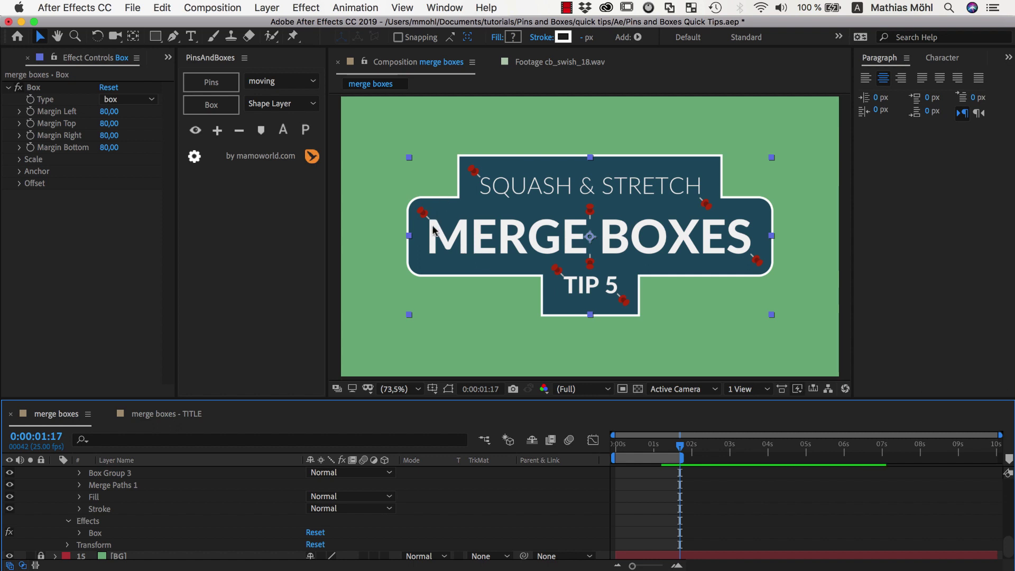
click(691, 303)
scroll(122, 499, up, 3)
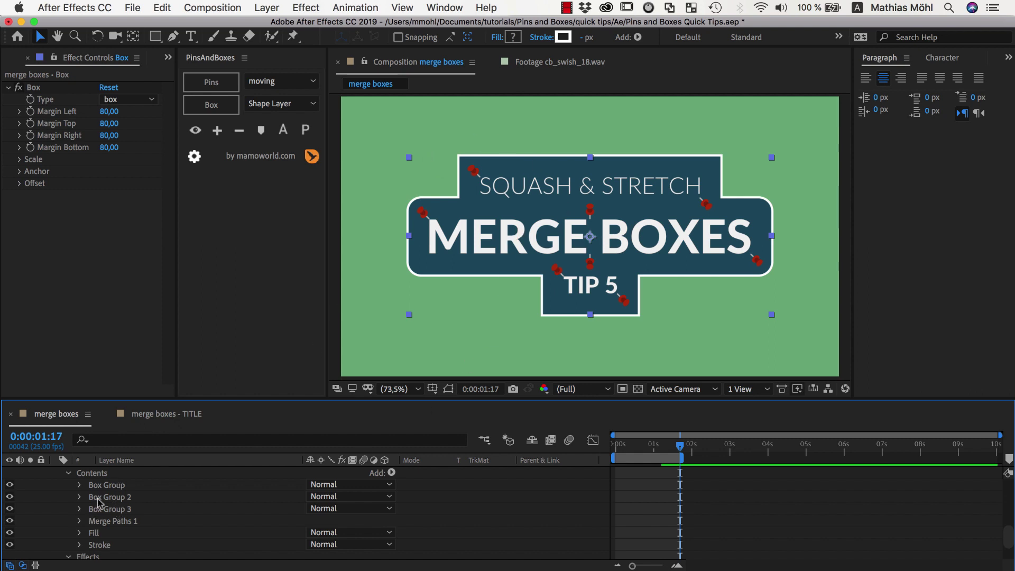
scroll(105, 485, up, 1)
scroll(122, 526, down, 1)
scroll(111, 536, down, 1)
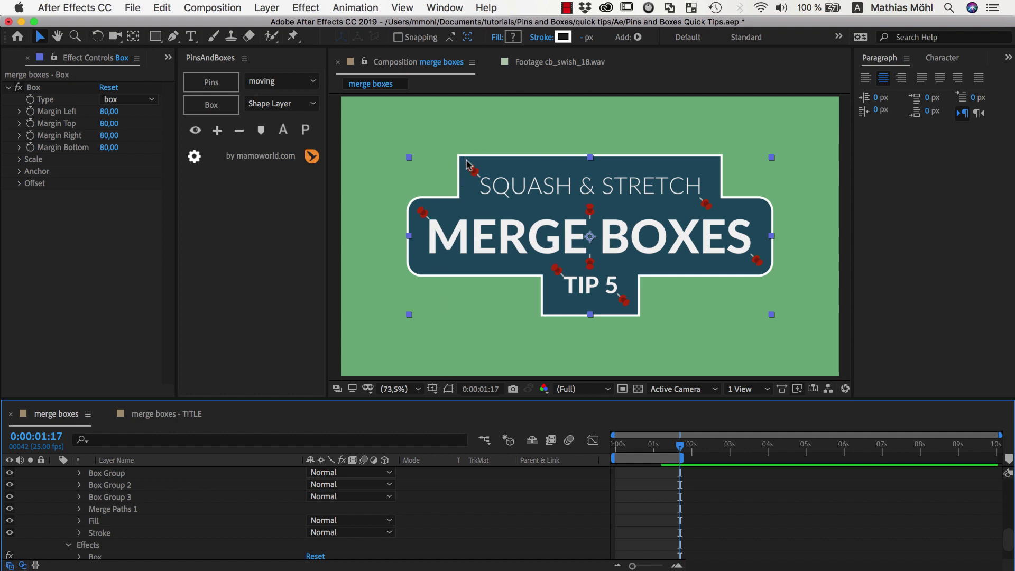
- Set Box Group 2's rectangle Roundness to 23 for the SQUASH & STRETCH box
click(79, 485)
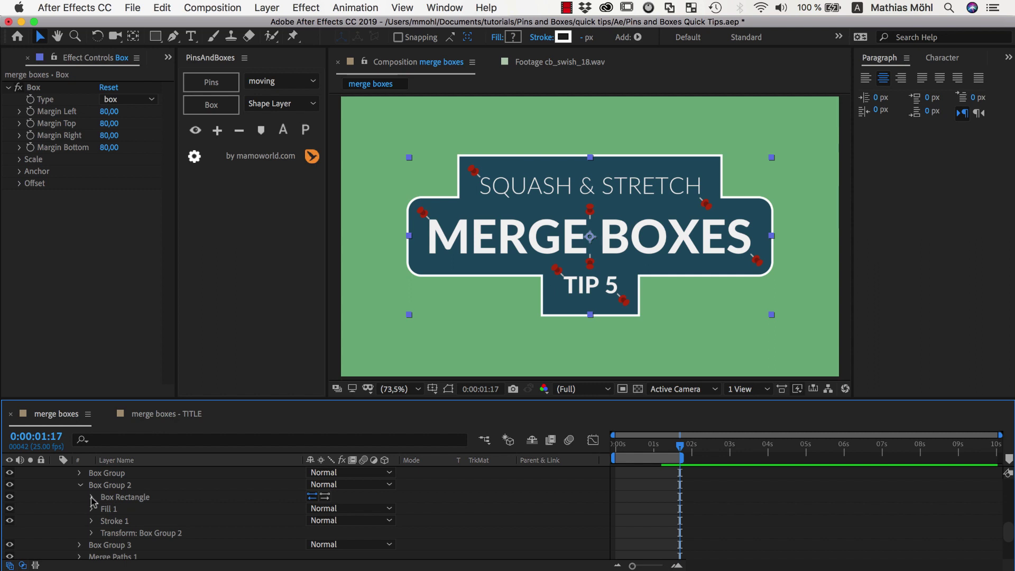
click(92, 497)
mouse_move(314, 533)
mouse_down()
mouse_move(338, 535)
mouse_move(301, 537)
mouse_up()
scroll(238, 523, down, 4)
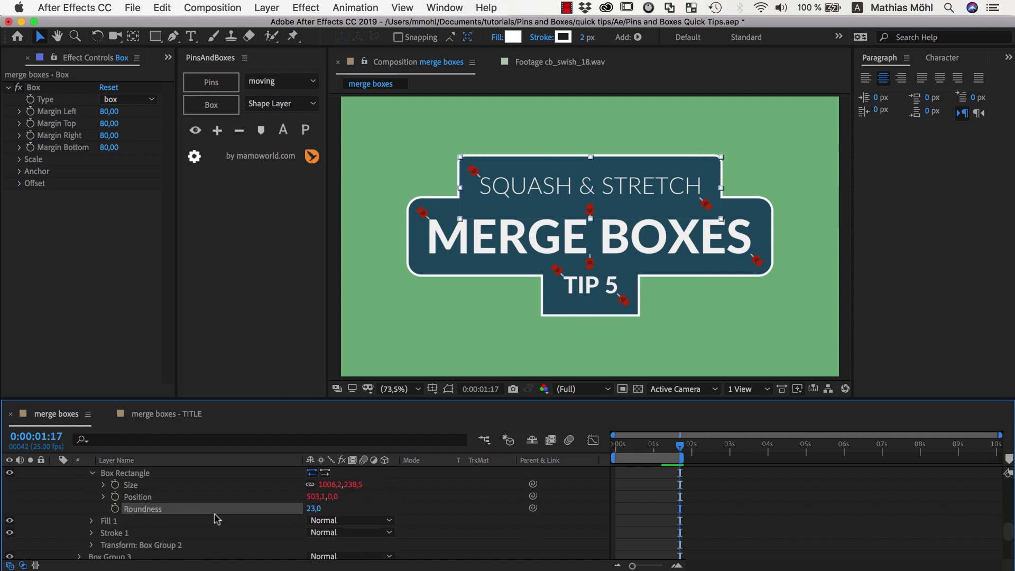
- Set Box Group 3's rectangle Roundness to 44 for the TIP 5 box
click(79, 541)
scroll(147, 525, down, 5)
scroll(149, 529, up, 1)
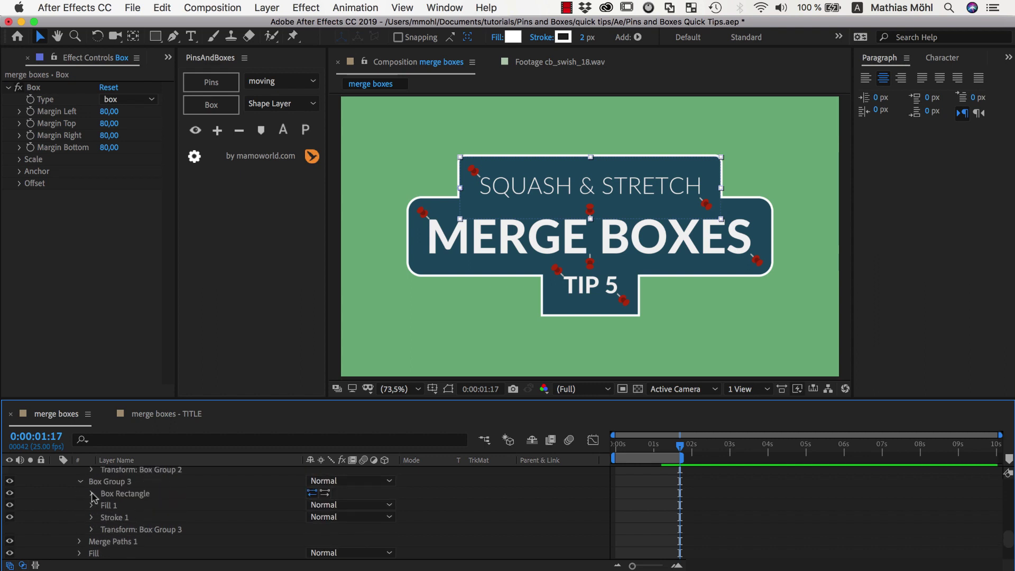
click(92, 493)
drag(313, 529, 338, 529)
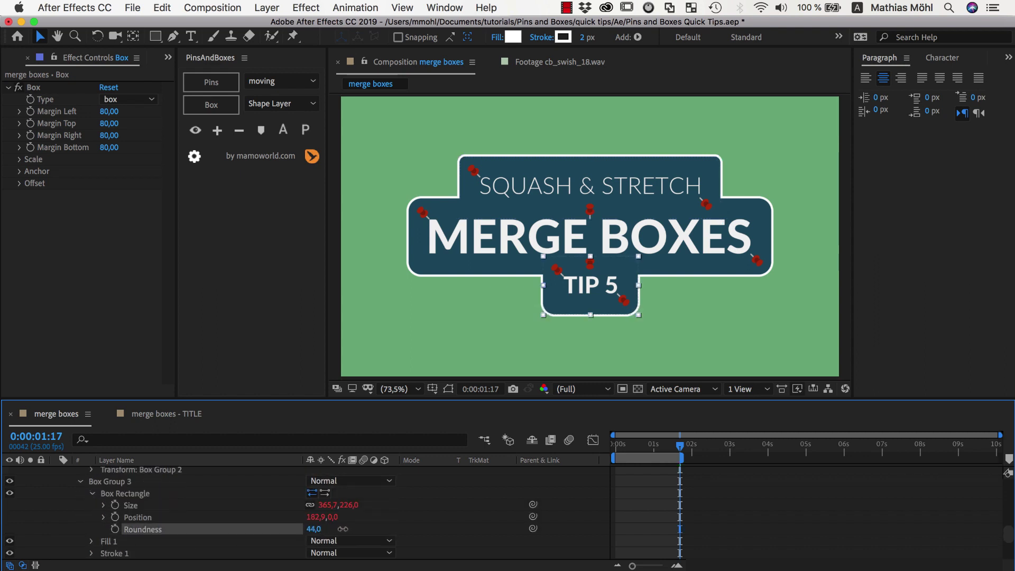
mouse_move(680, 447)
mouse_down()
mouse_move(627, 452)
mouse_move(672, 452)
mouse_up()
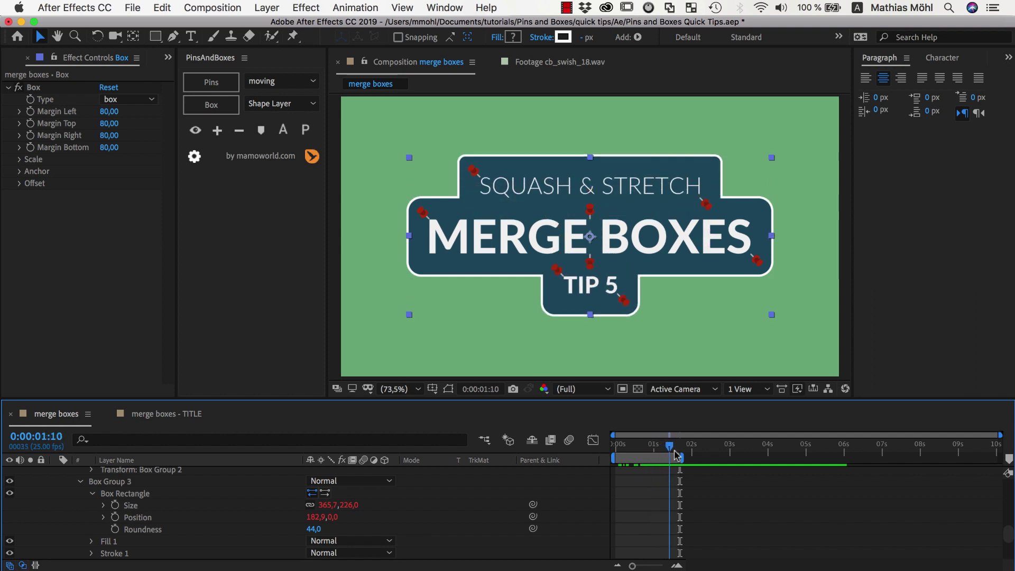
- Deselect the layer to view the complete rounded merged title at 0:00:01:12
click(798, 356)
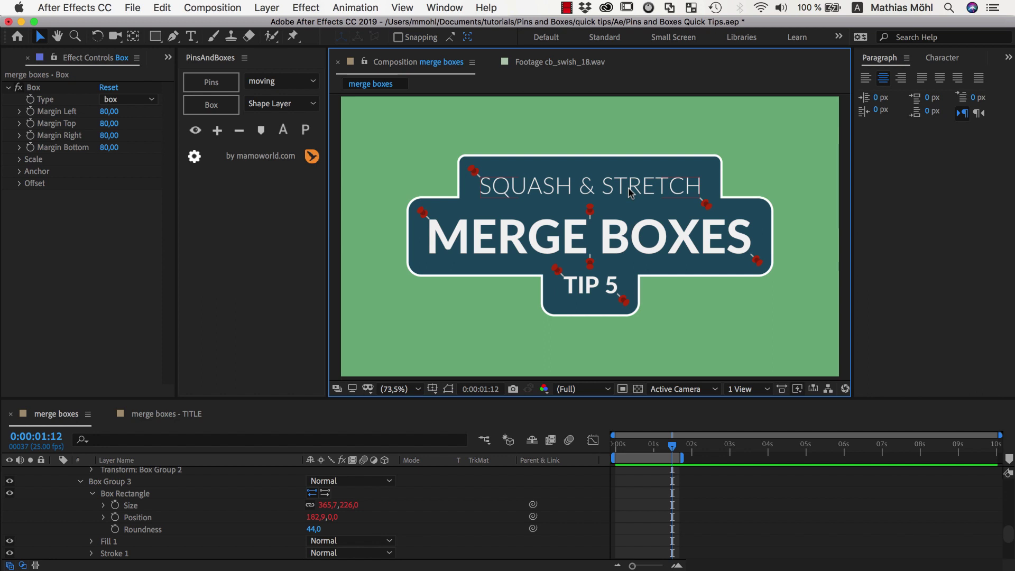